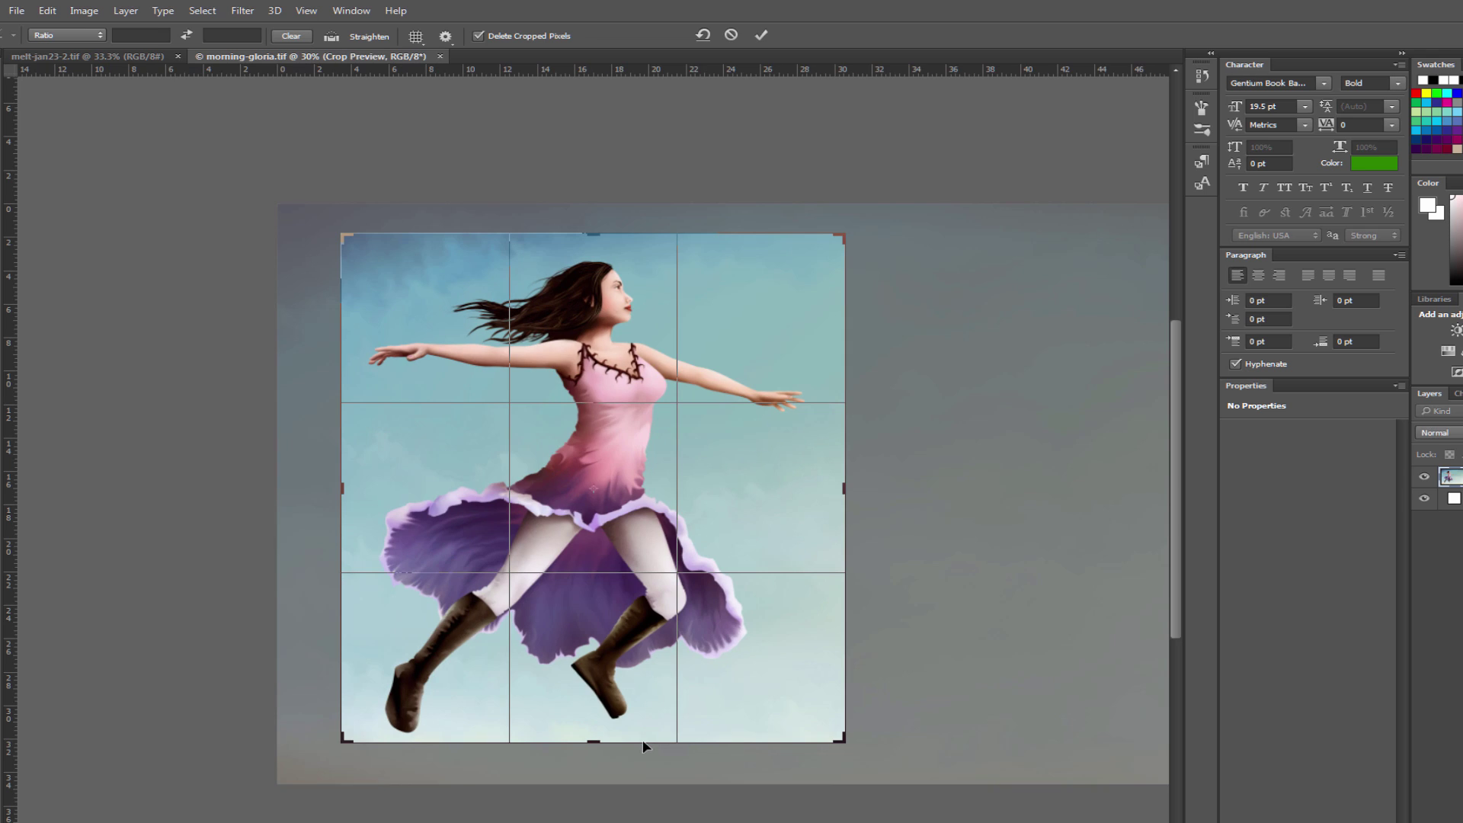
Discard the pending crop and set a new crop frame around the flying woman
{"action": "left_click", "coordinate": [732, 36]}
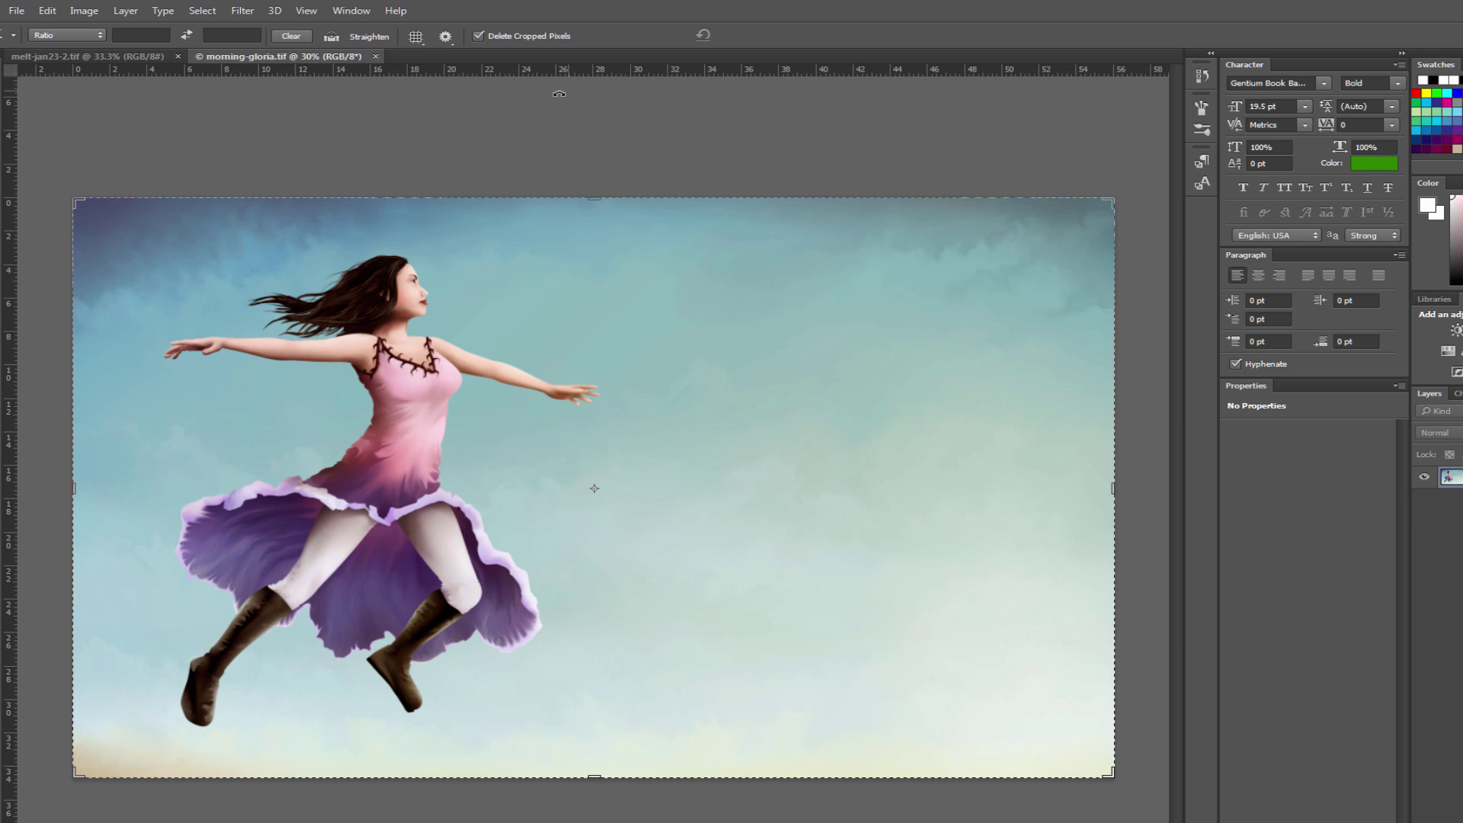
{"action": "mouse_move", "coordinate": [77, 203]}
{"action": "left_mouse_down"}
{"action": "mouse_move", "coordinate": [148, 245]}
{"action": "mouse_move", "coordinate": [100, 217]}
{"action": "left_mouse_up"}
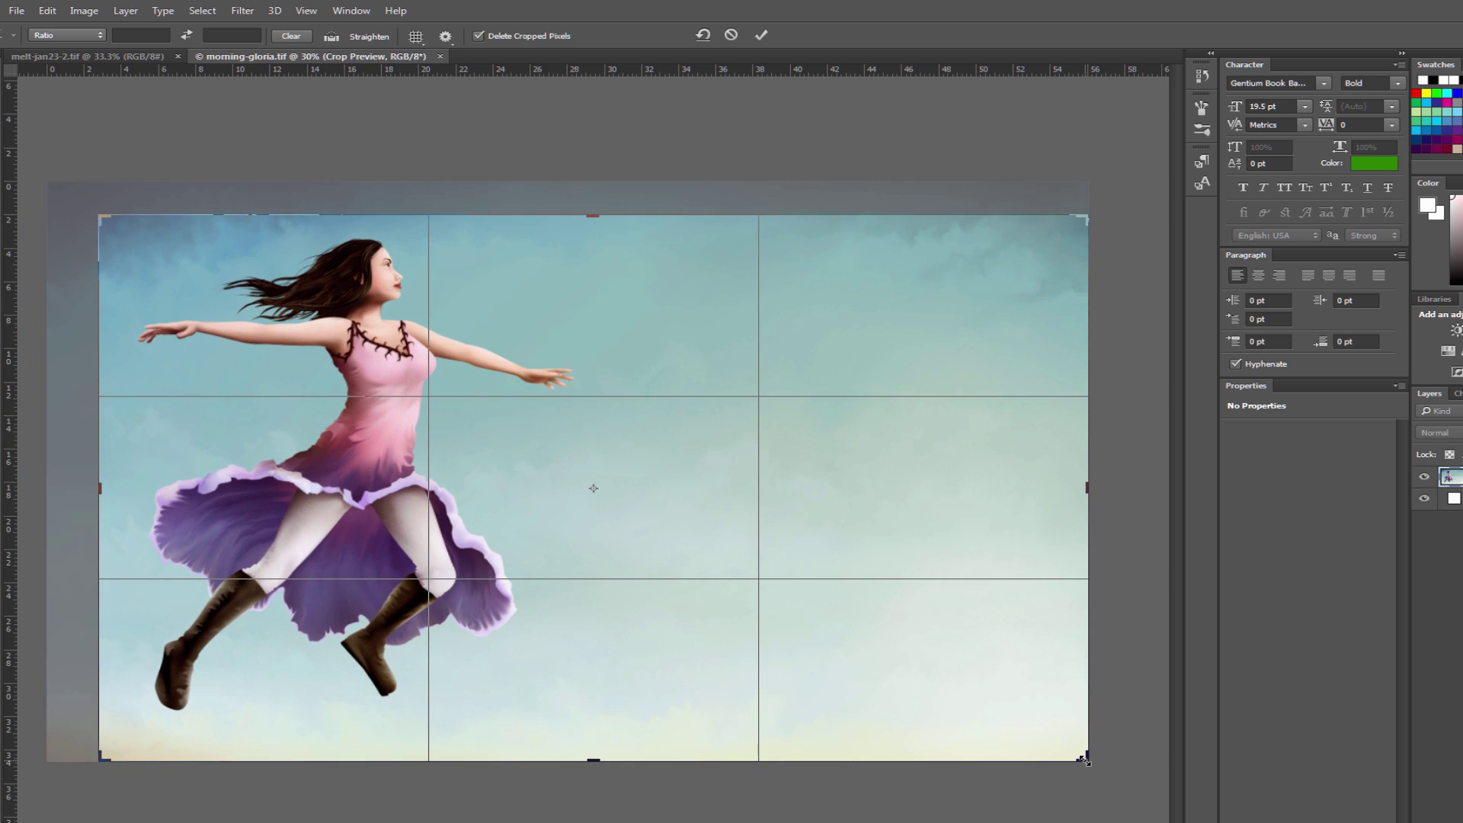
{"action": "left_click_drag", "start_coordinate": [1084, 759], "coordinate": [860, 748]}
{"action": "left_click_drag", "start_coordinate": [727, 445], "coordinate": [766, 461]}
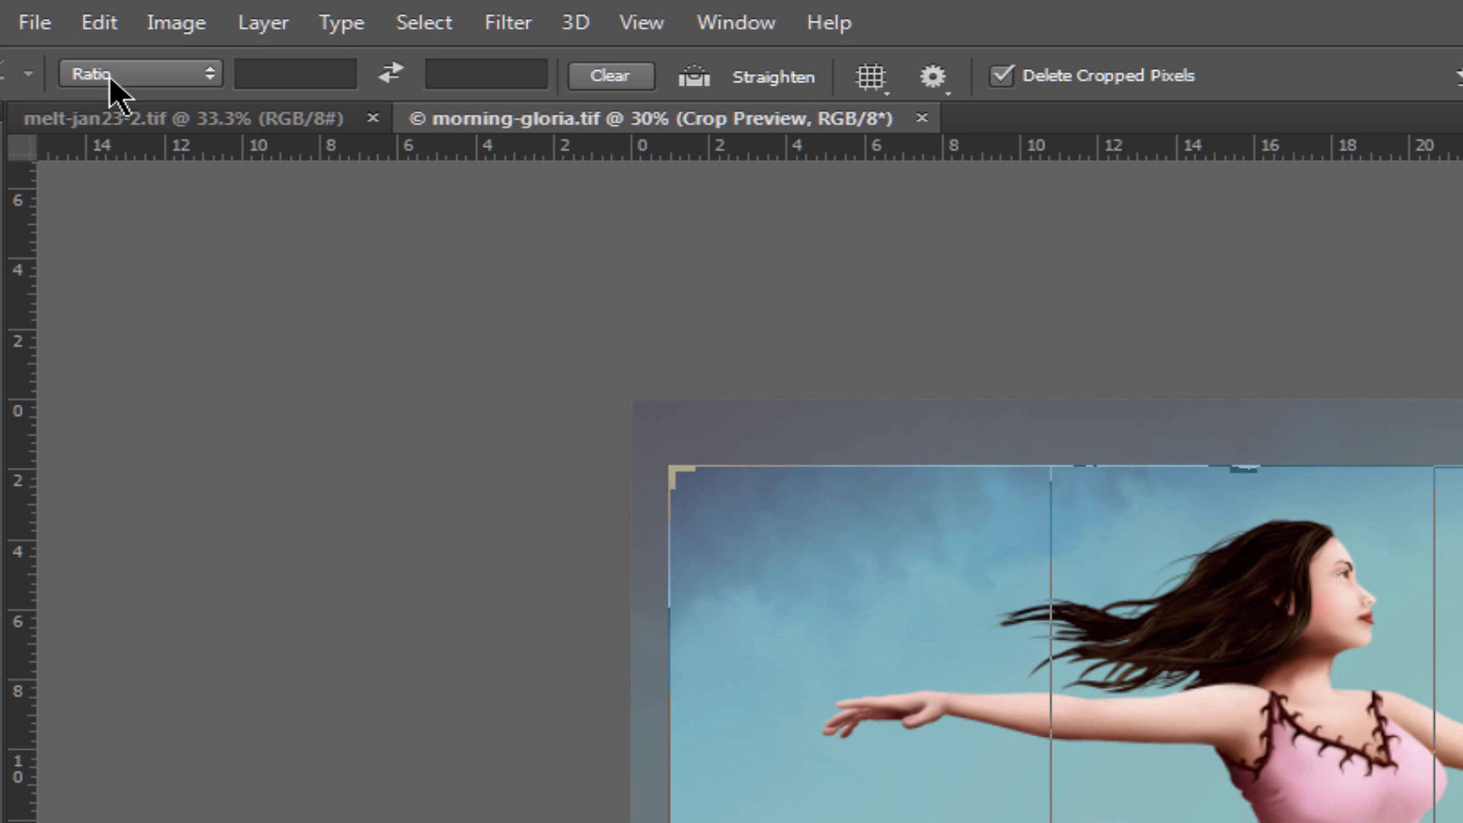
Set the crop to W x H x Resolution with a width of 10 in, height of 8 in and 300 px/in
{"action": "left_click", "coordinate": [109, 74]}
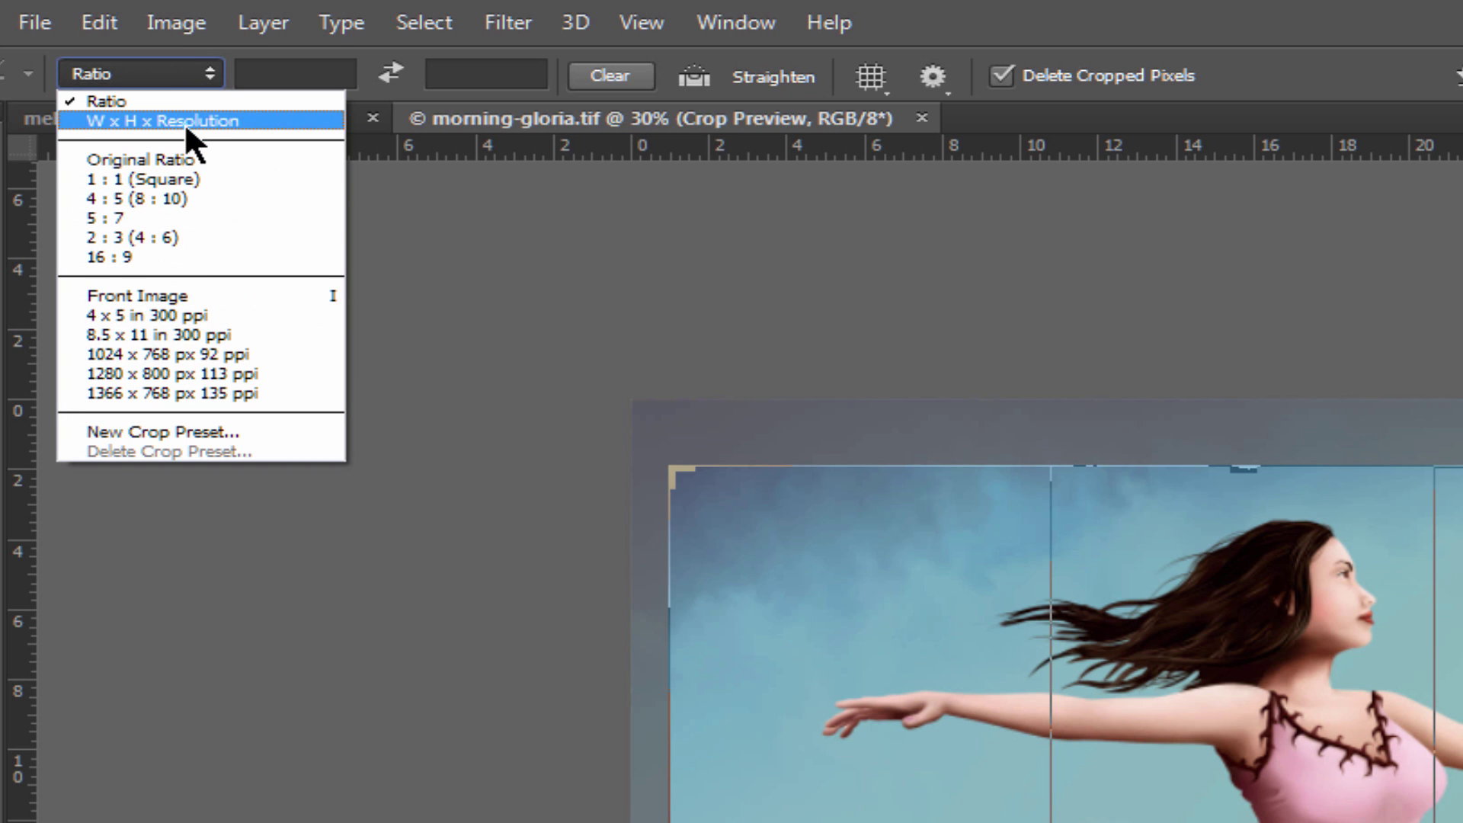
{"action": "left_click", "coordinate": [188, 120]}
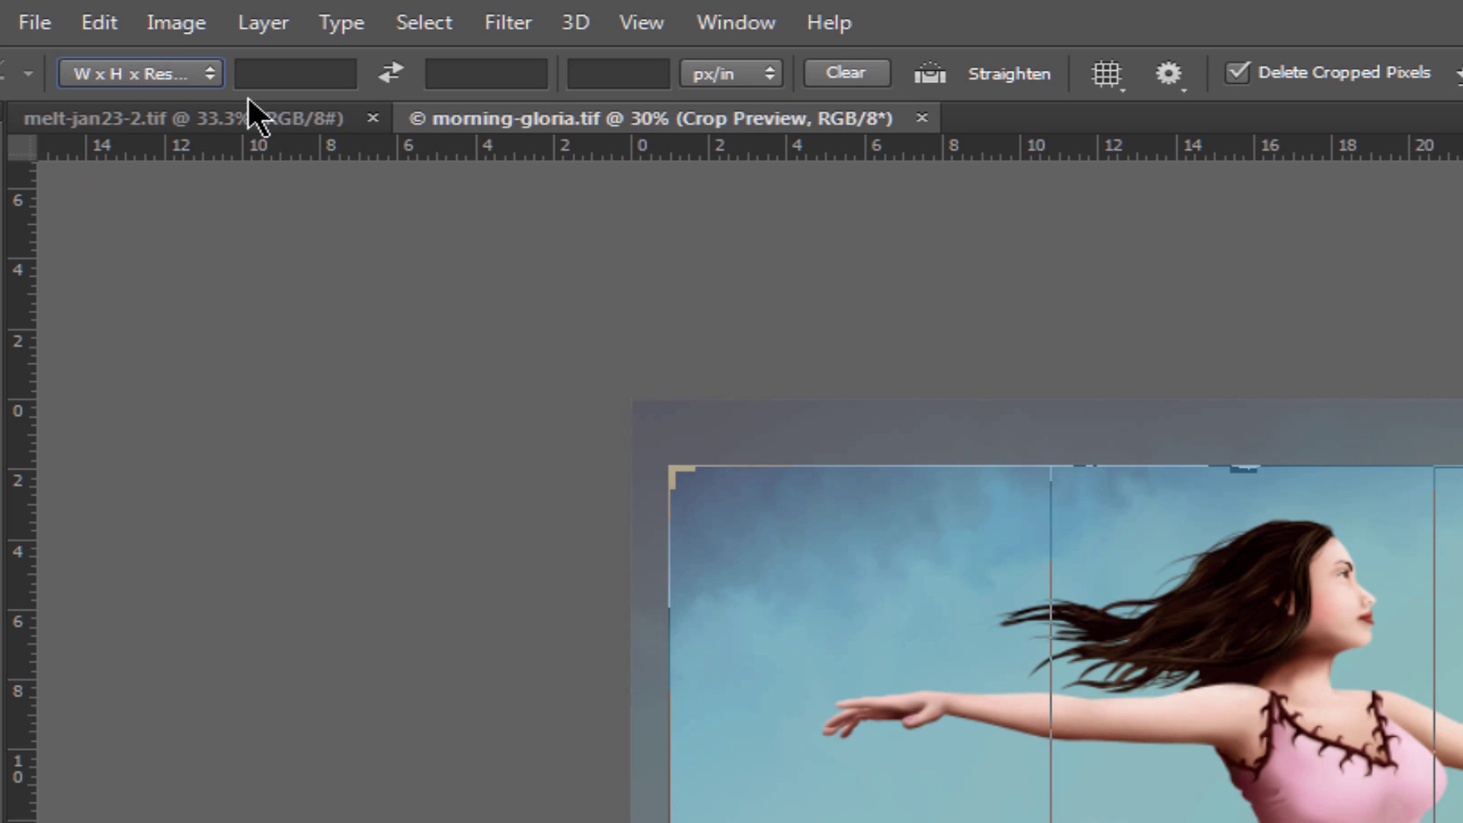
{"action": "left_click", "coordinate": [273, 73]}
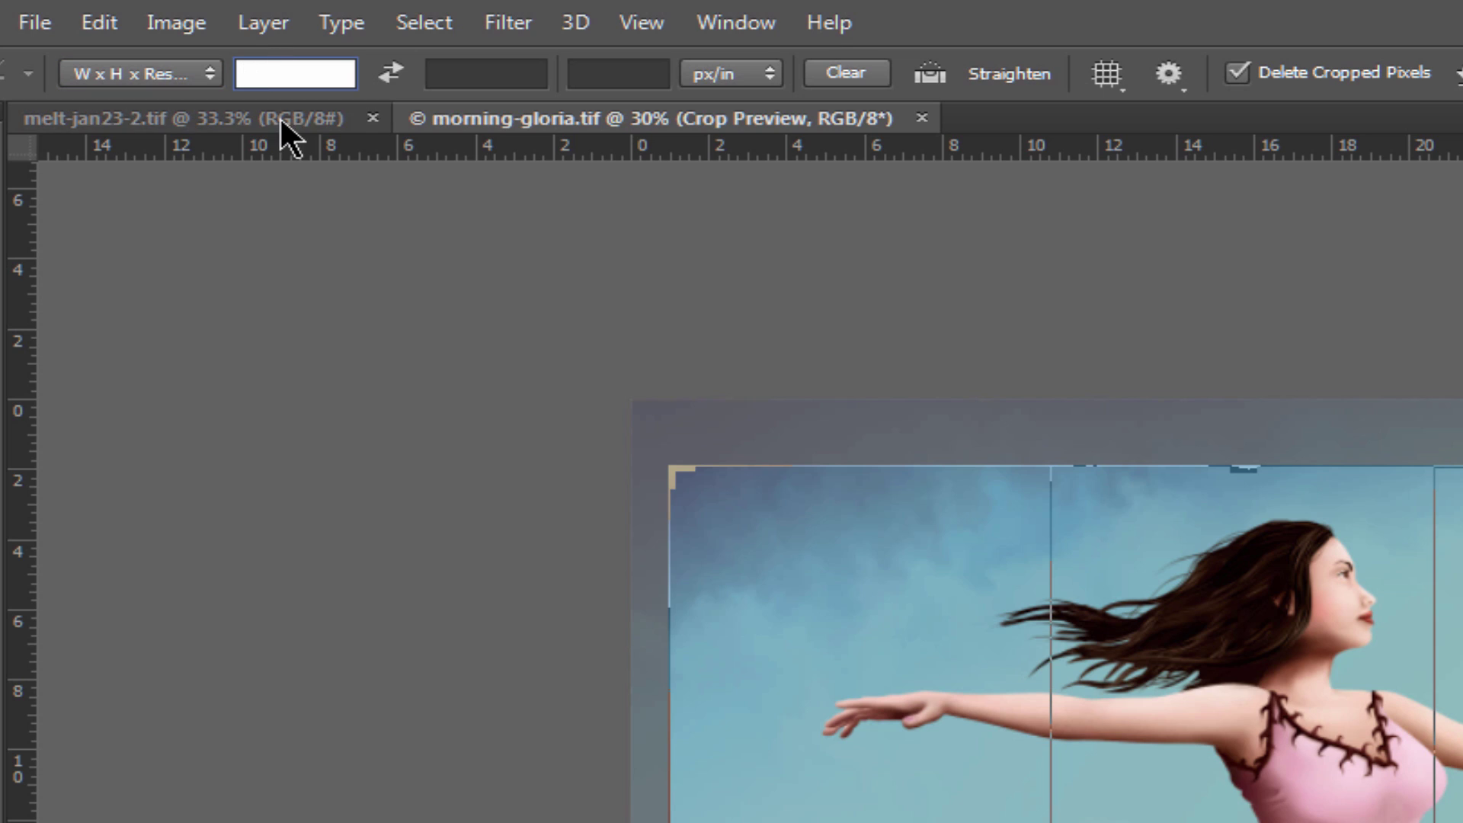
{"action": "type", "text": "10 in"}
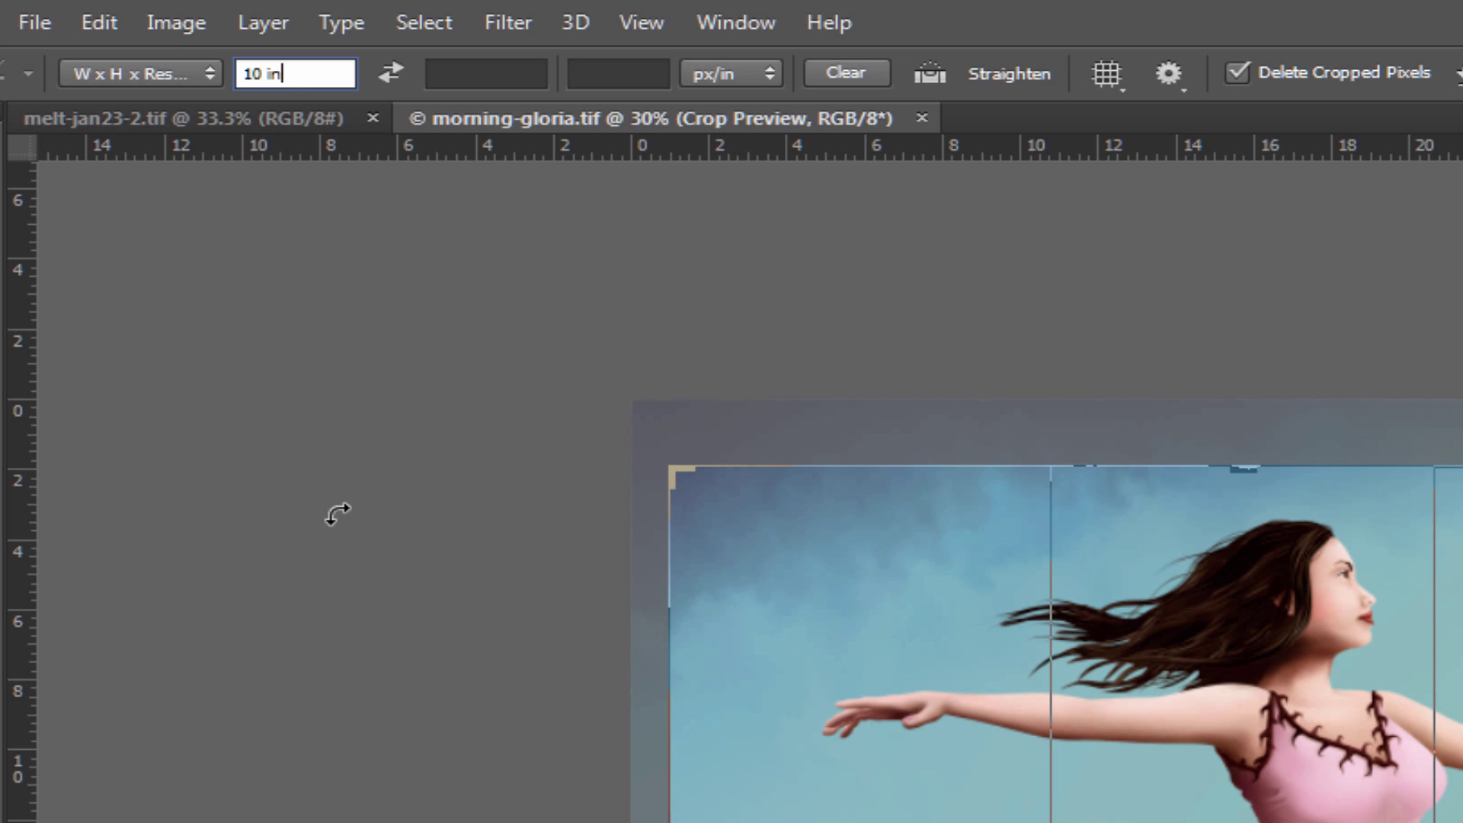
{"action": "key", "text": "Return"}
{"action": "left_click", "coordinate": [463, 72]}
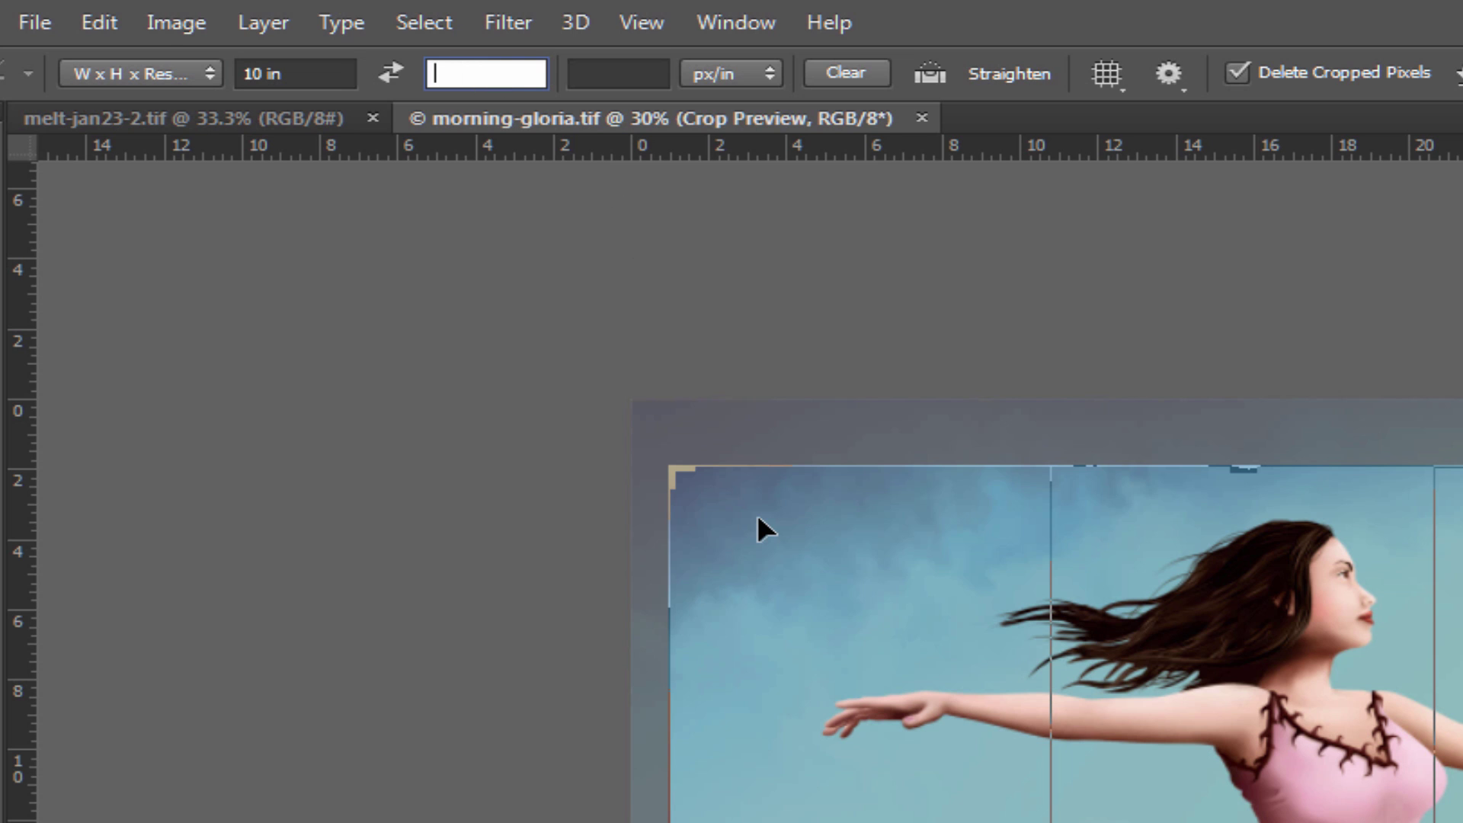
{"action": "type", "text": "8 in"}
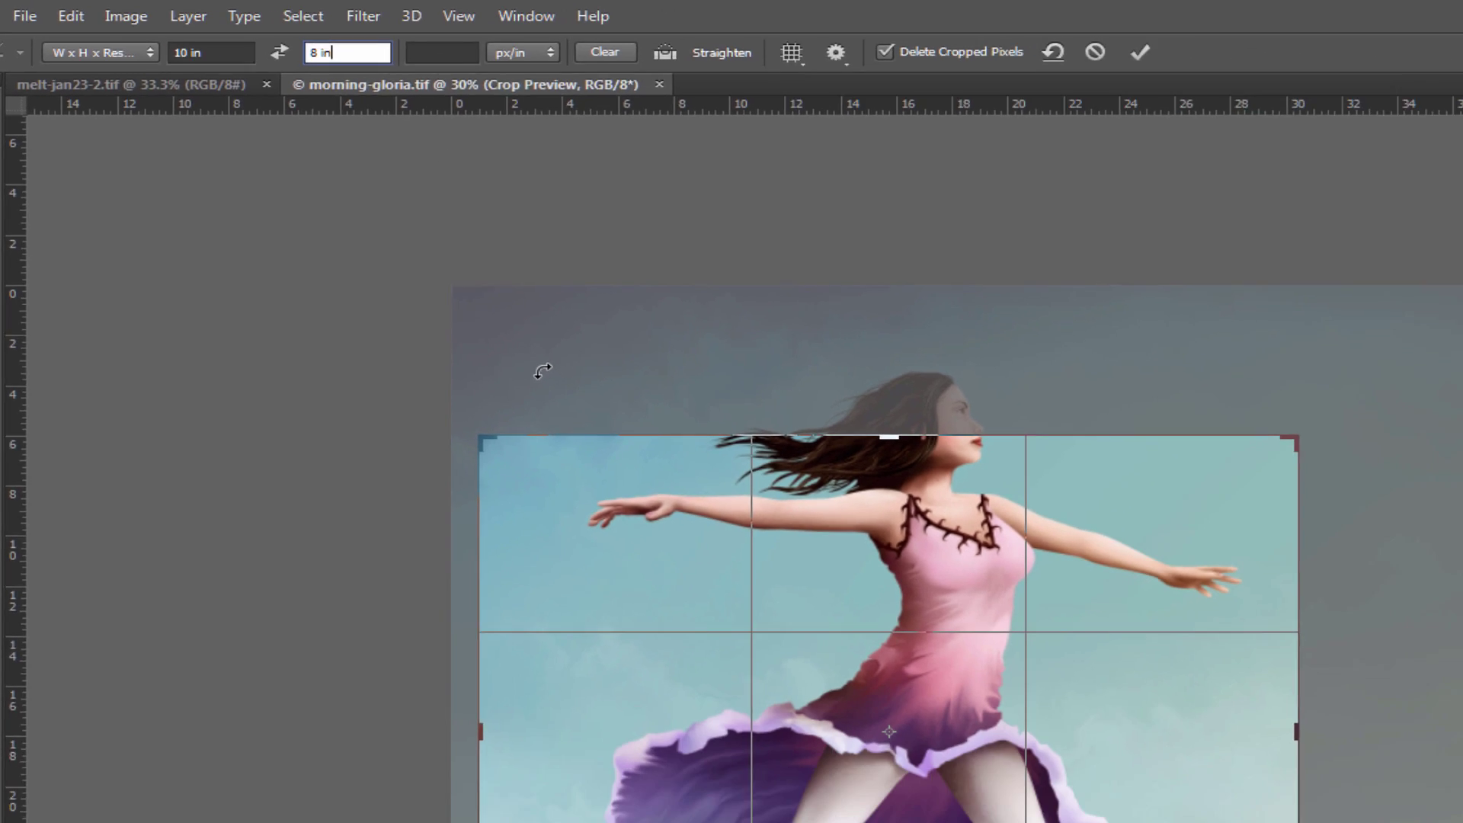
{"action": "key", "text": "Return"}
{"action": "key", "text": "Tab"}
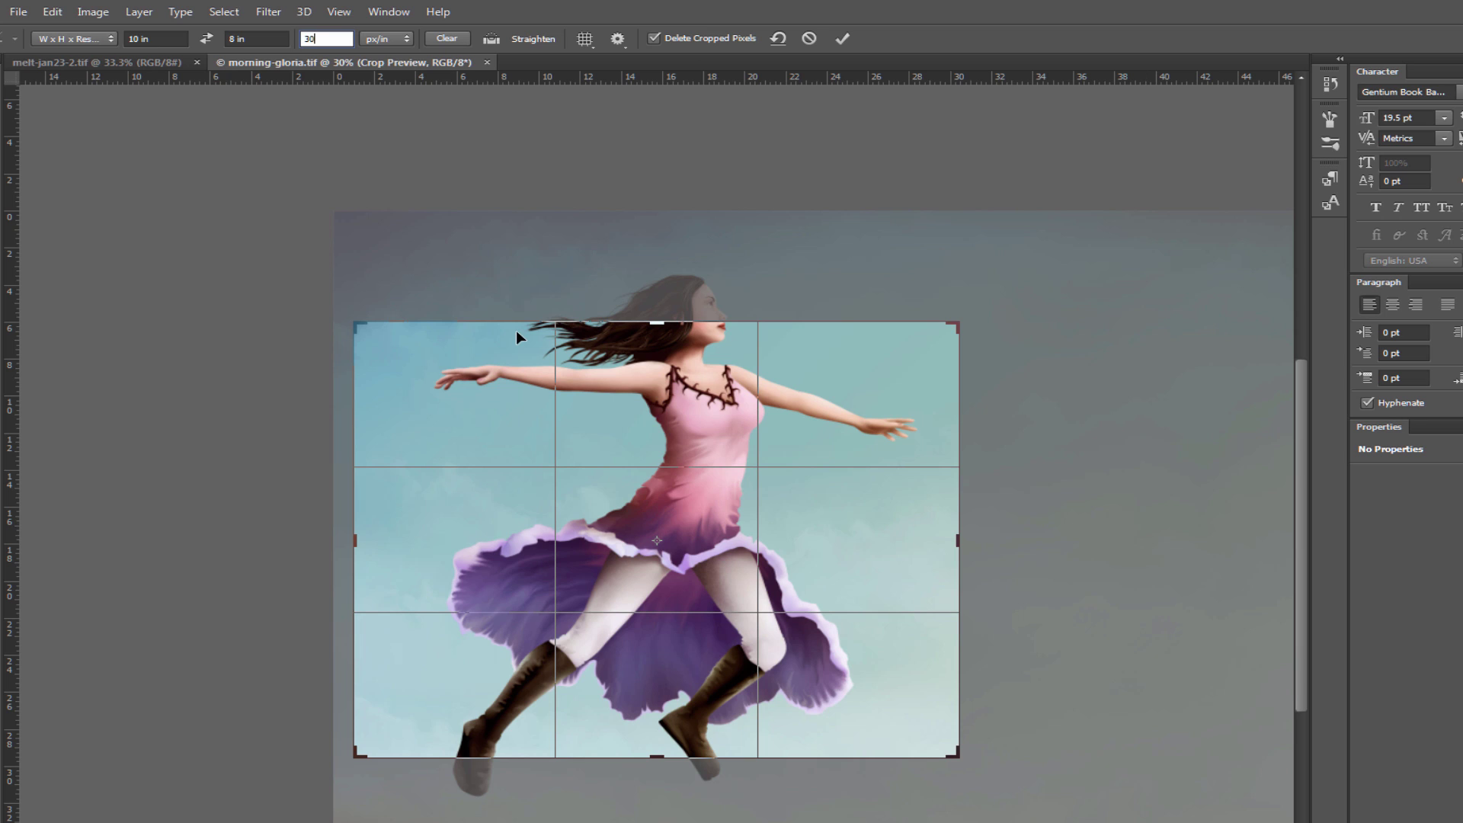
{"action": "key", "text": "Return"}
Try the crop with the woman shifted lower in the frame, and undo it
{"action": "left_click_drag", "start_coordinate": [848, 537], "coordinate": [830, 593]}
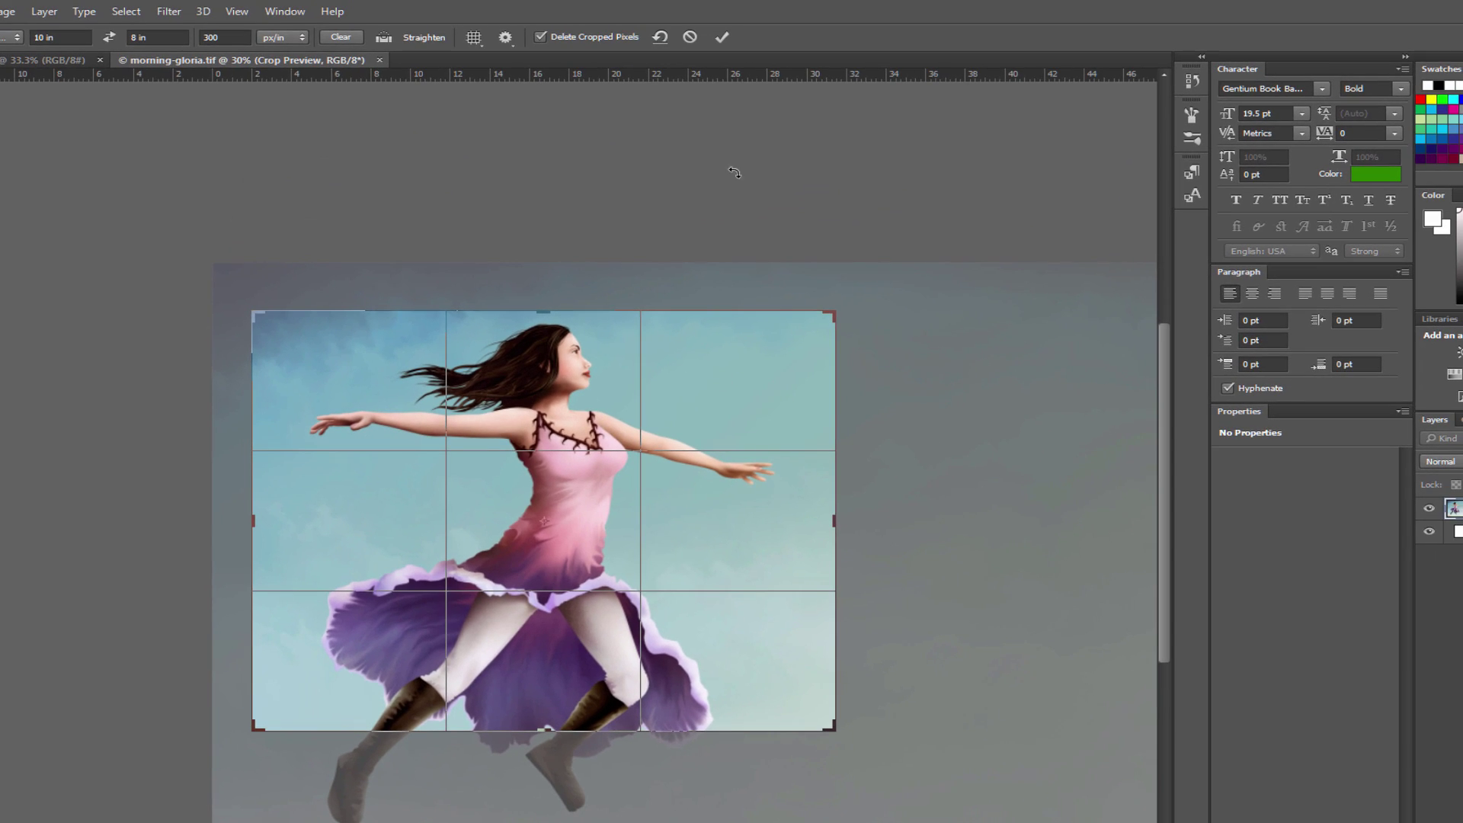
{"action": "left_click", "coordinate": [722, 38]}
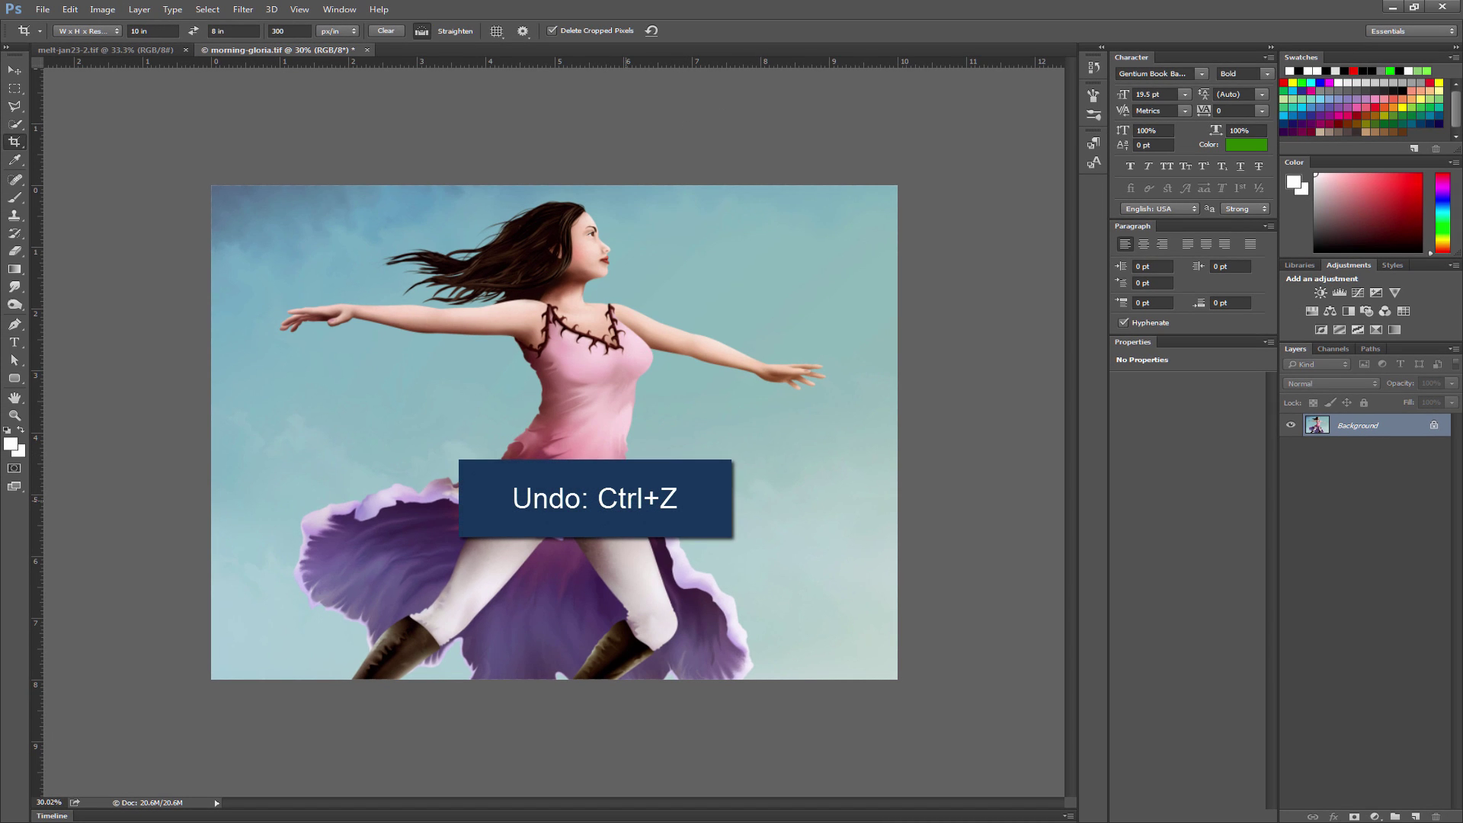
{"action": "key", "text": "ctrl+z"}
Crop the painting to a frame containing the whole woman, with Delete Cropped Pixels turned off
{"action": "left_click_drag", "start_coordinate": [117, 191], "coordinate": [686, 654]}
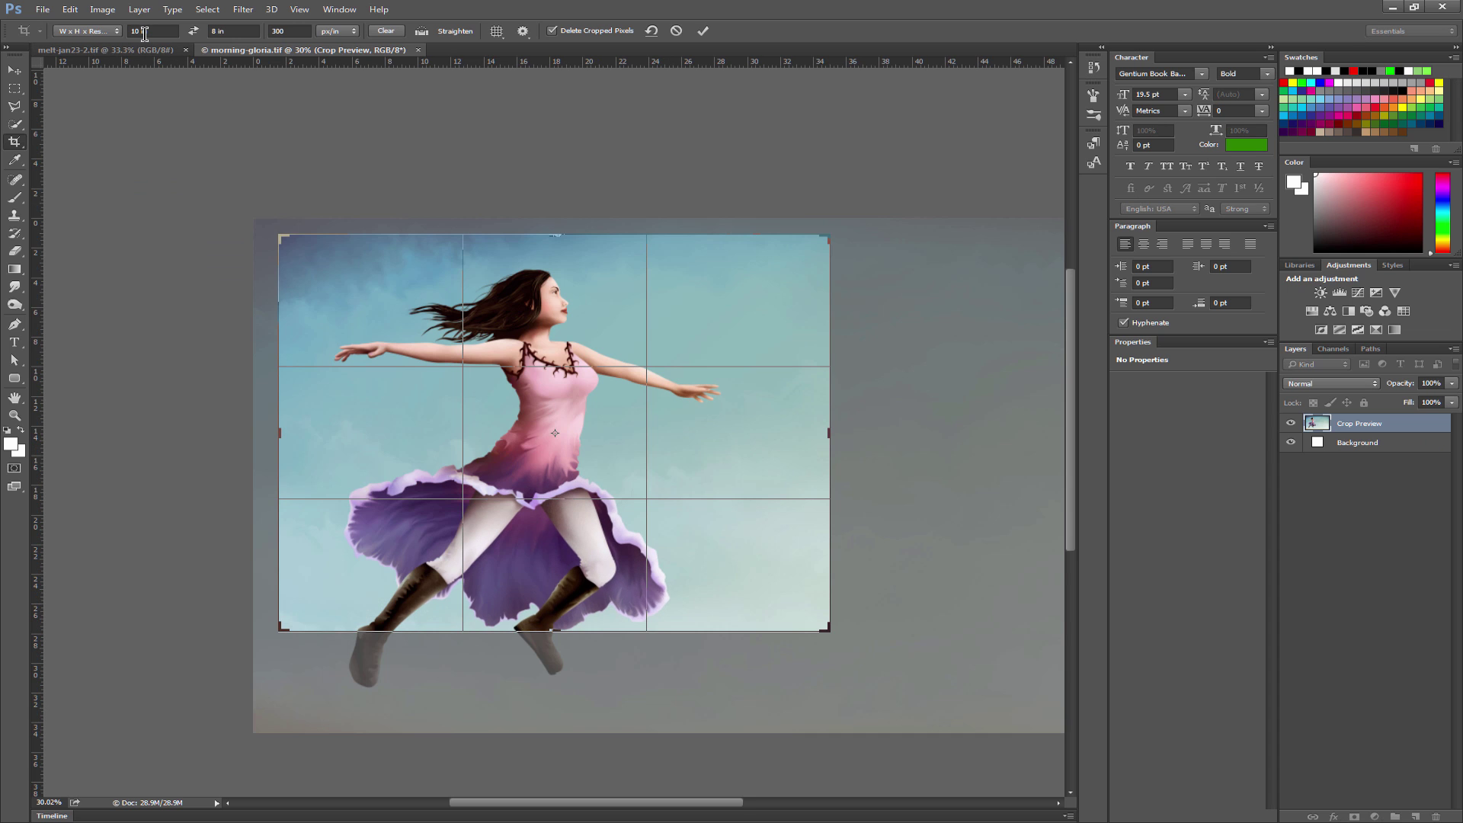
{"action": "left_click_drag", "start_coordinate": [824, 626], "coordinate": [884, 665]}
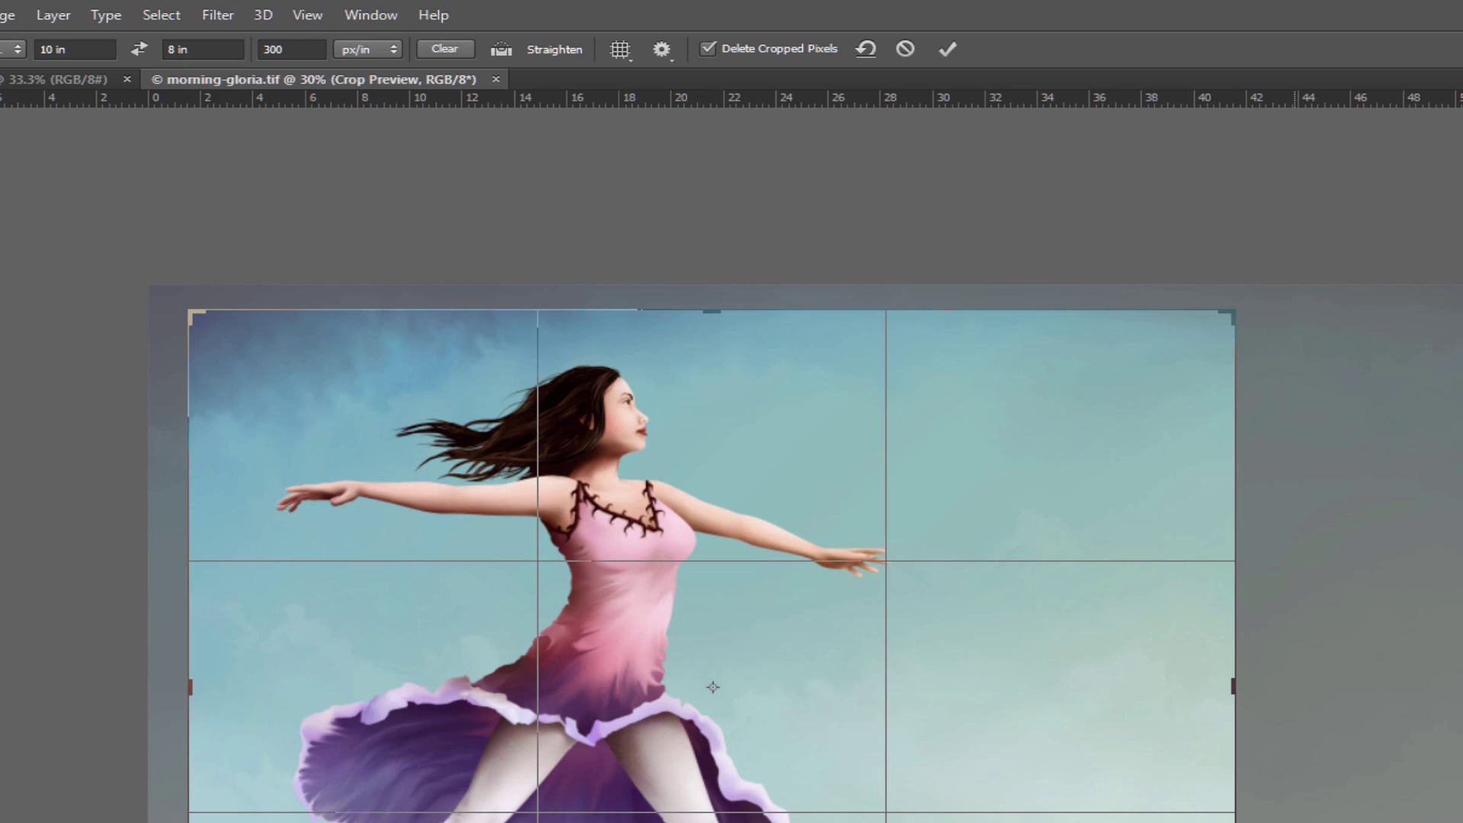
{"action": "left_click", "coordinate": [709, 49]}
{"action": "left_click", "coordinate": [948, 50]}
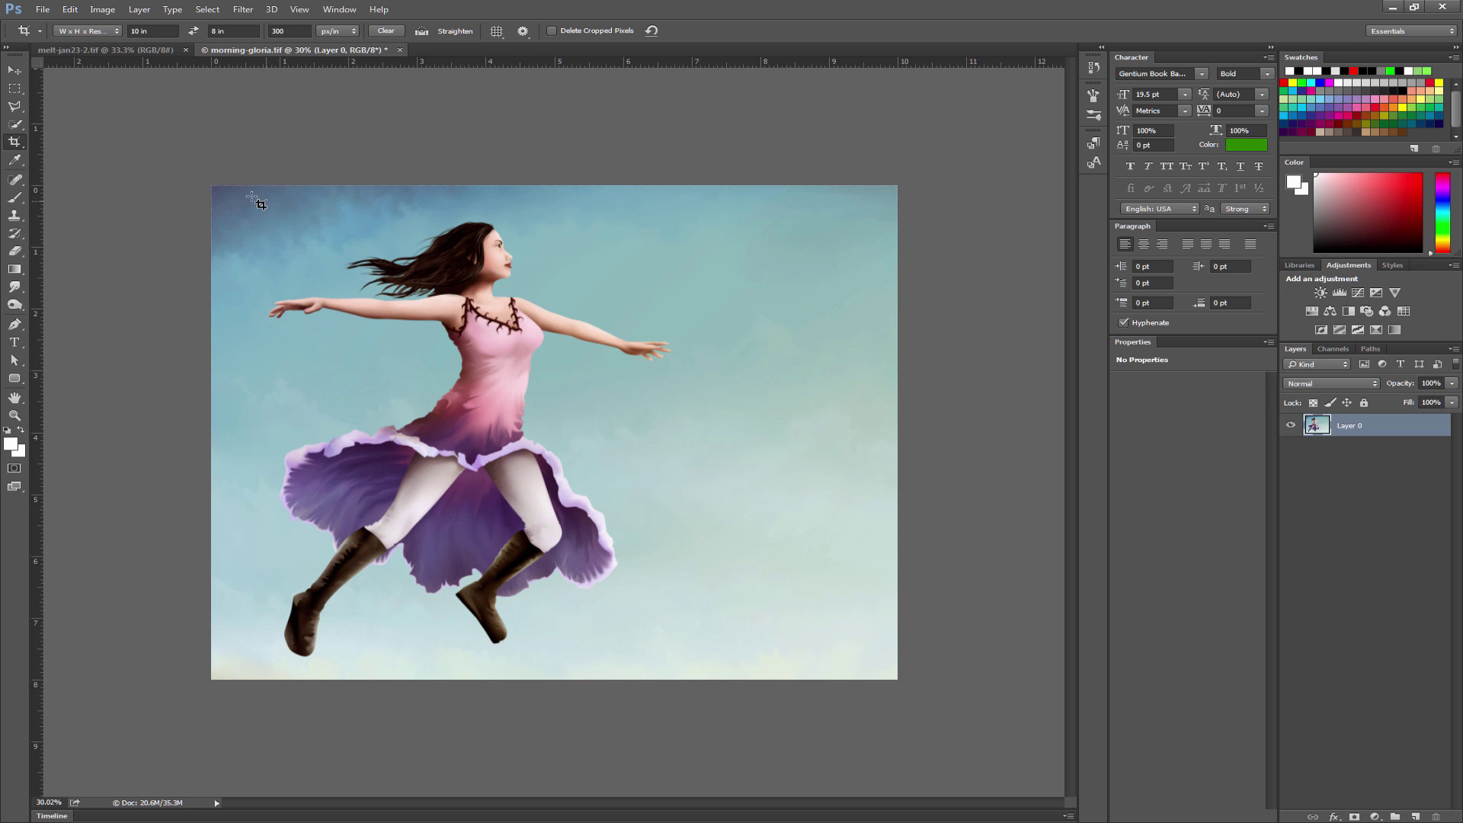
Recrop the painting more tightly around the woman, repositioning the image inside the crop frame
{"action": "left_click_drag", "start_coordinate": [255, 196], "coordinate": [816, 681]}
{"action": "left_click_drag", "start_coordinate": [847, 432], "coordinate": [863, 466]}
{"action": "mouse_move", "coordinate": [774, 494]}
{"action": "left_mouse_down"}
{"action": "mouse_move", "coordinate": [753, 523]}
{"action": "mouse_move", "coordinate": [788, 483]}
{"action": "left_mouse_up"}
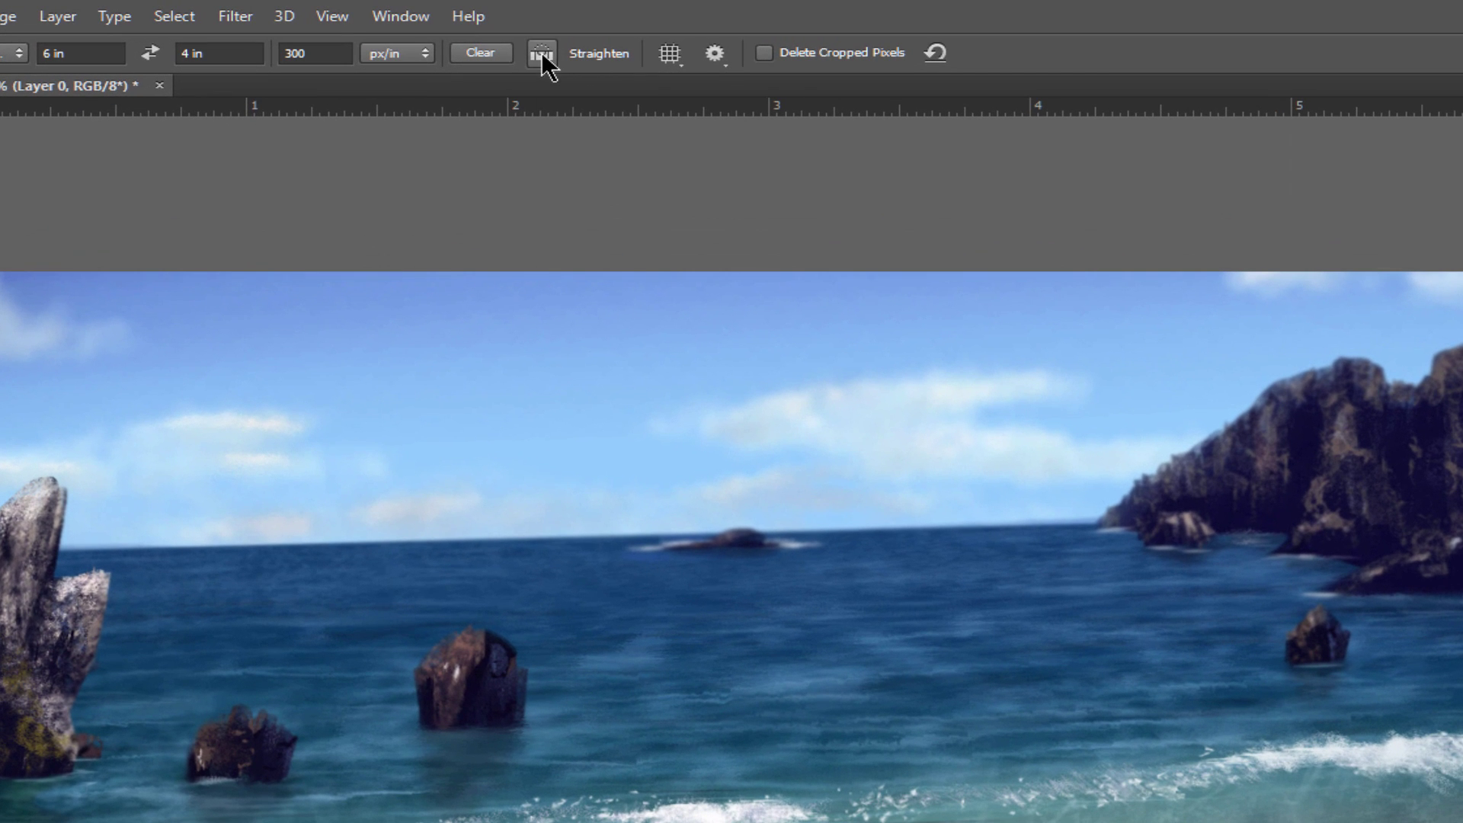
Straighten the seascape in week4.tif along its sea horizon and slightly adjust the crop frame's lower corner
{"action": "left_click", "coordinate": [544, 53]}
{"action": "left_click_drag", "start_coordinate": [113, 547], "coordinate": [1105, 525]}
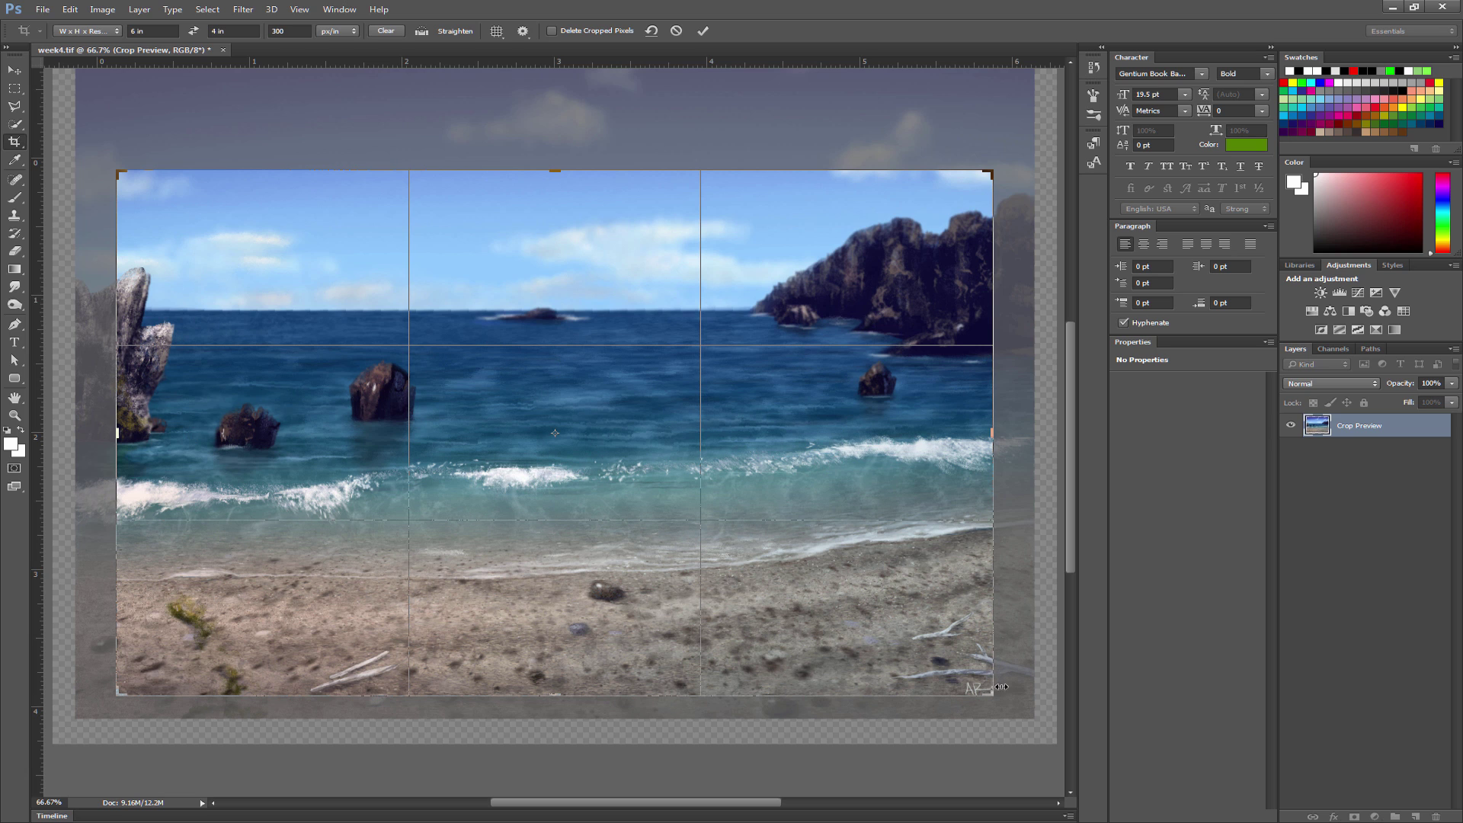
{"action": "mouse_move", "coordinate": [991, 695]}
{"action": "left_mouse_down"}
{"action": "mouse_move", "coordinate": [1025, 675]}
{"action": "mouse_move", "coordinate": [995, 691]}
{"action": "left_mouse_up"}
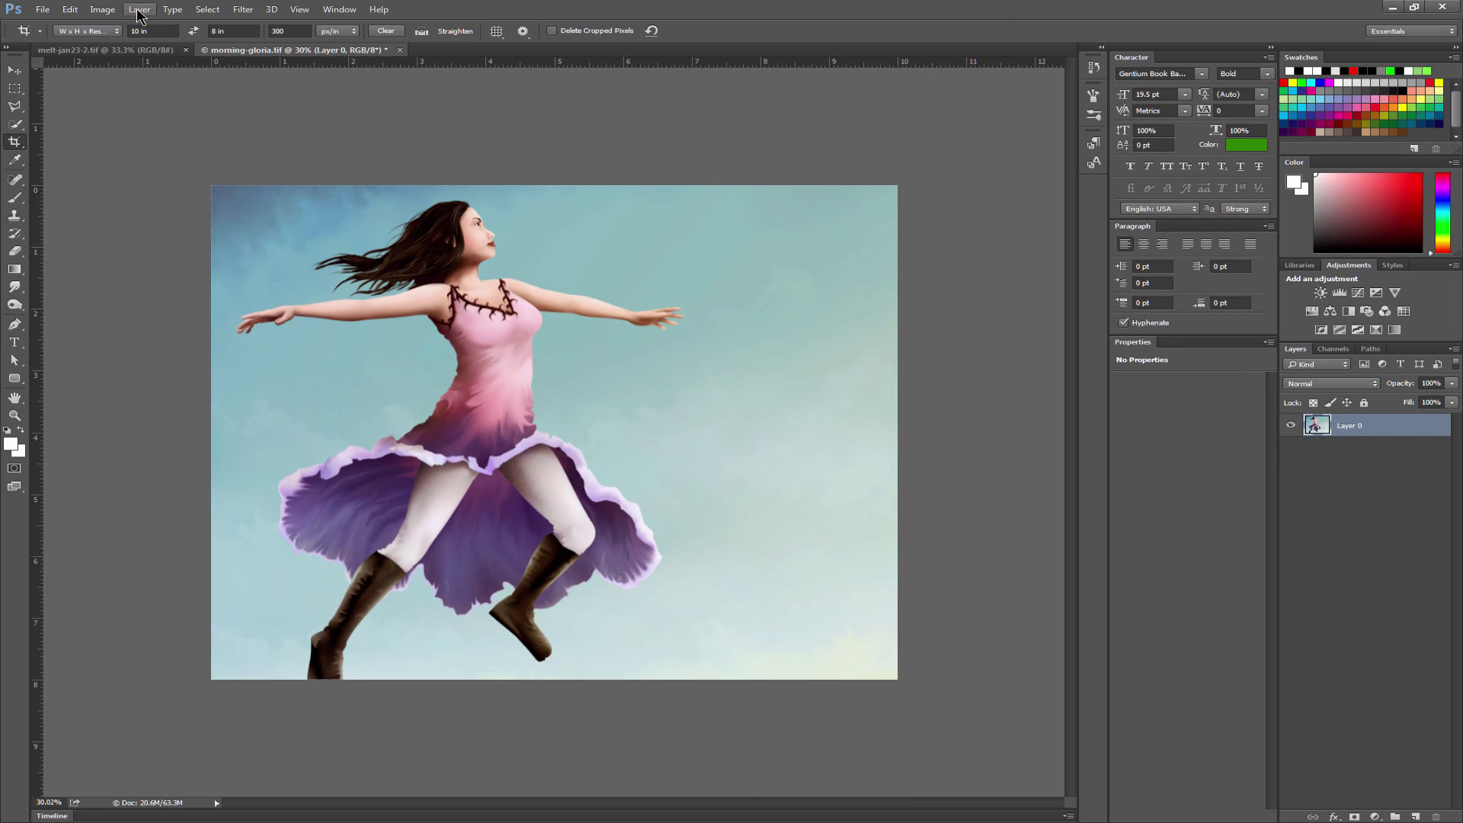
Open the Image Size settings for morning-gloria.tif and set the dimension units to Inches
{"action": "left_click", "coordinate": [103, 10]}
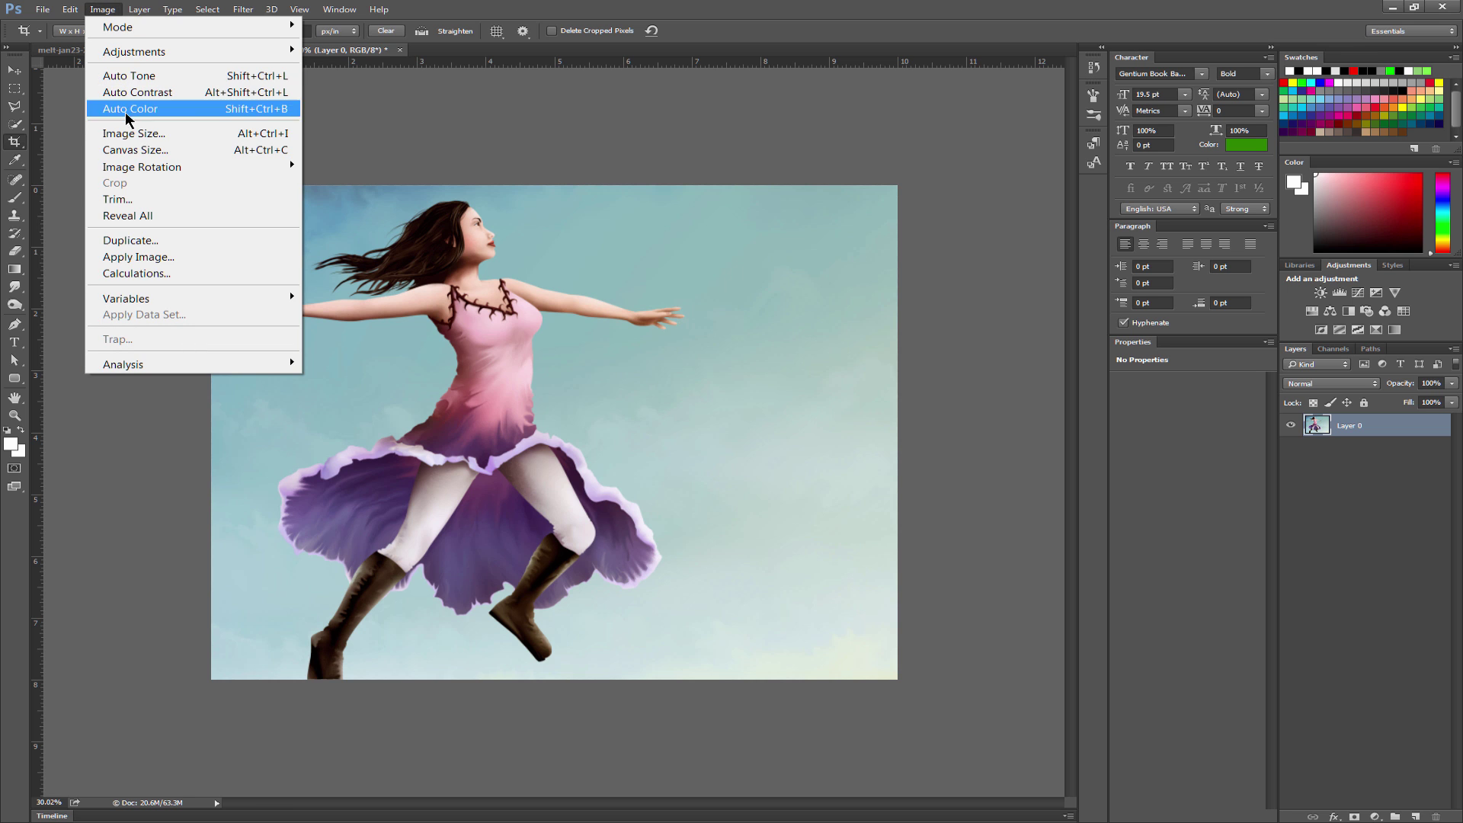
{"action": "left_click", "coordinate": [145, 132]}
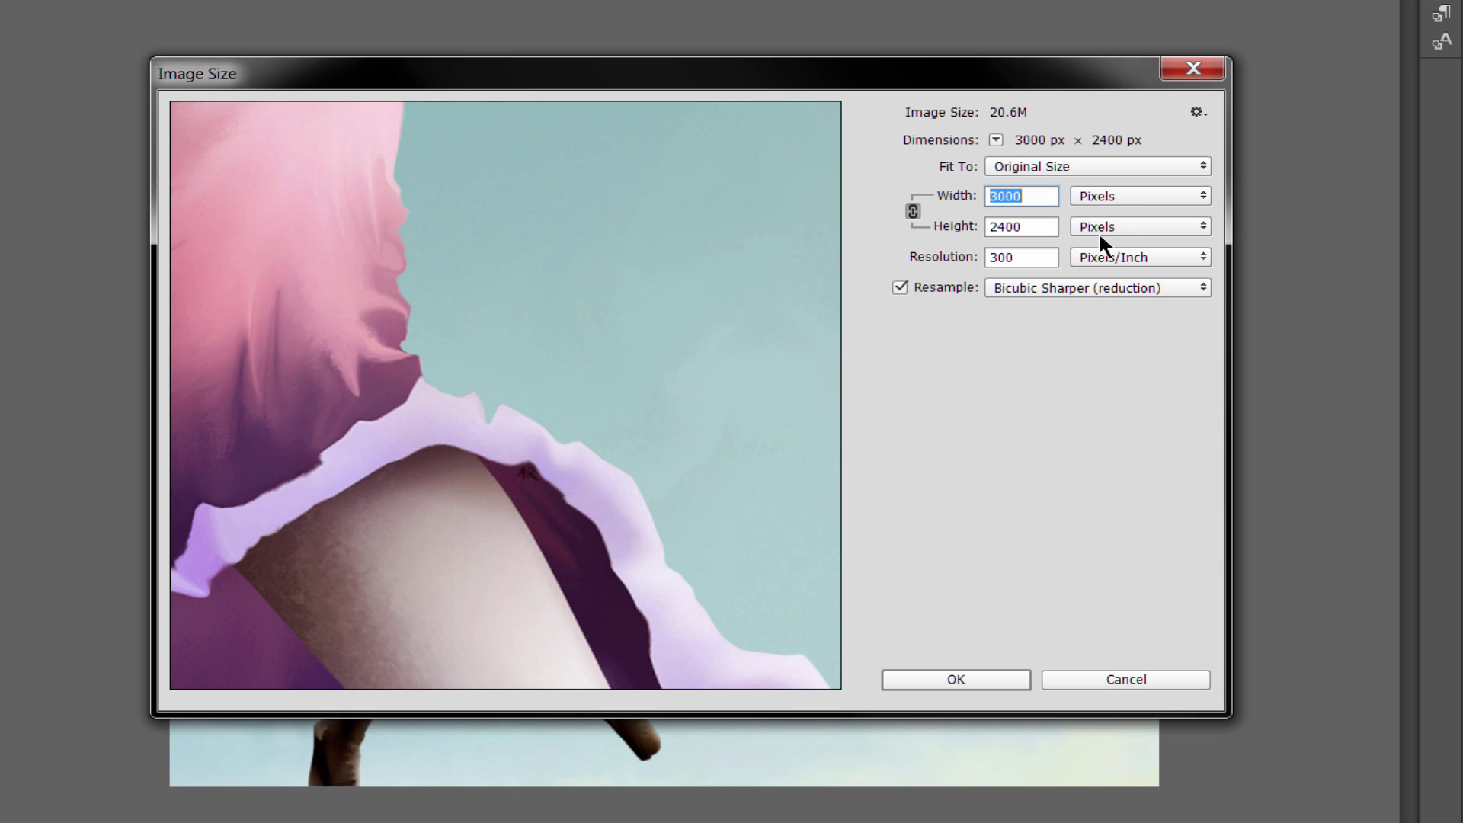
{"action": "left_click", "coordinate": [1118, 197]}
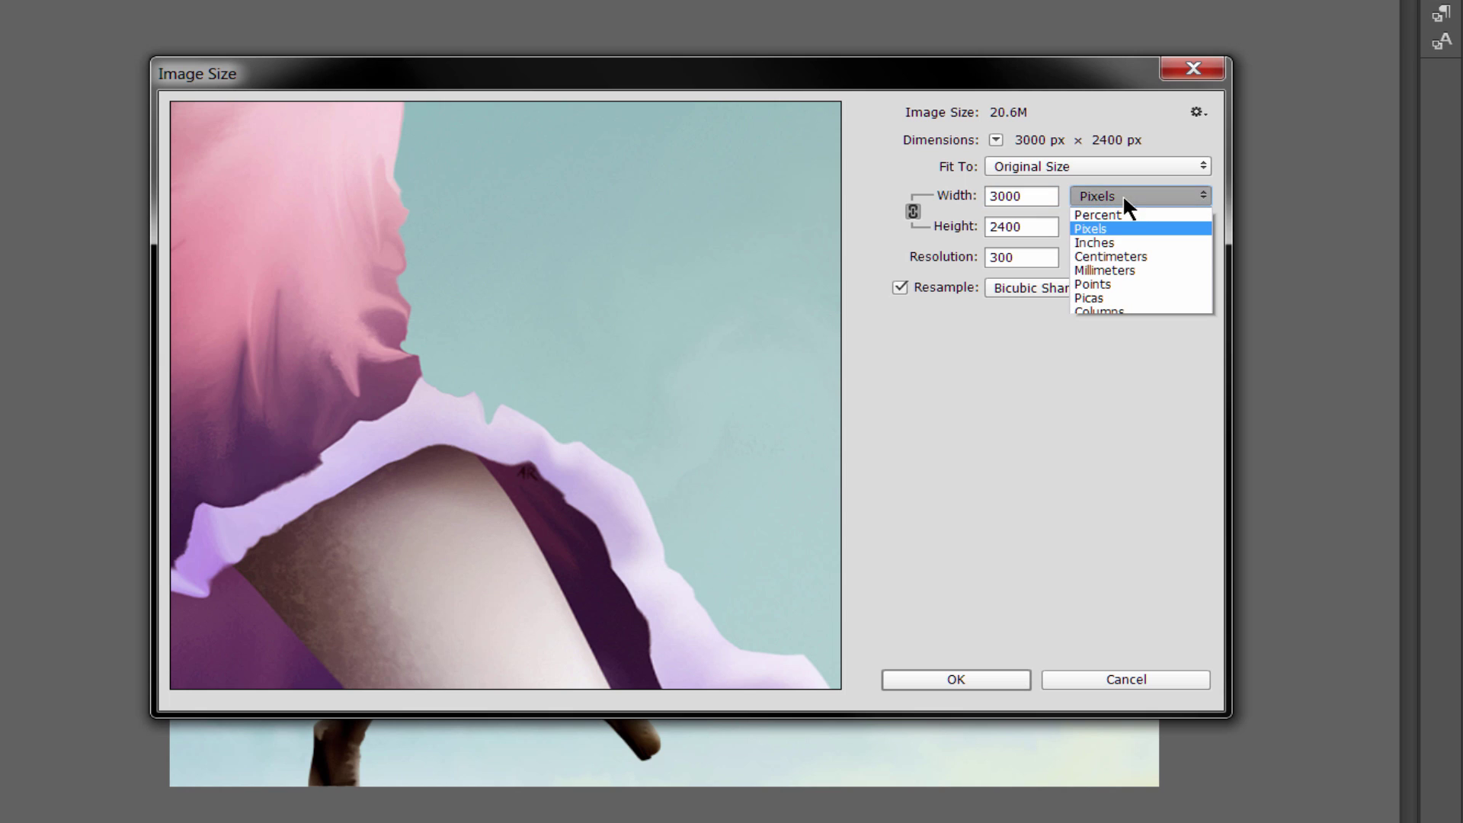
{"action": "left_click", "coordinate": [1120, 244]}
{"action": "key", "text": "Tab"}
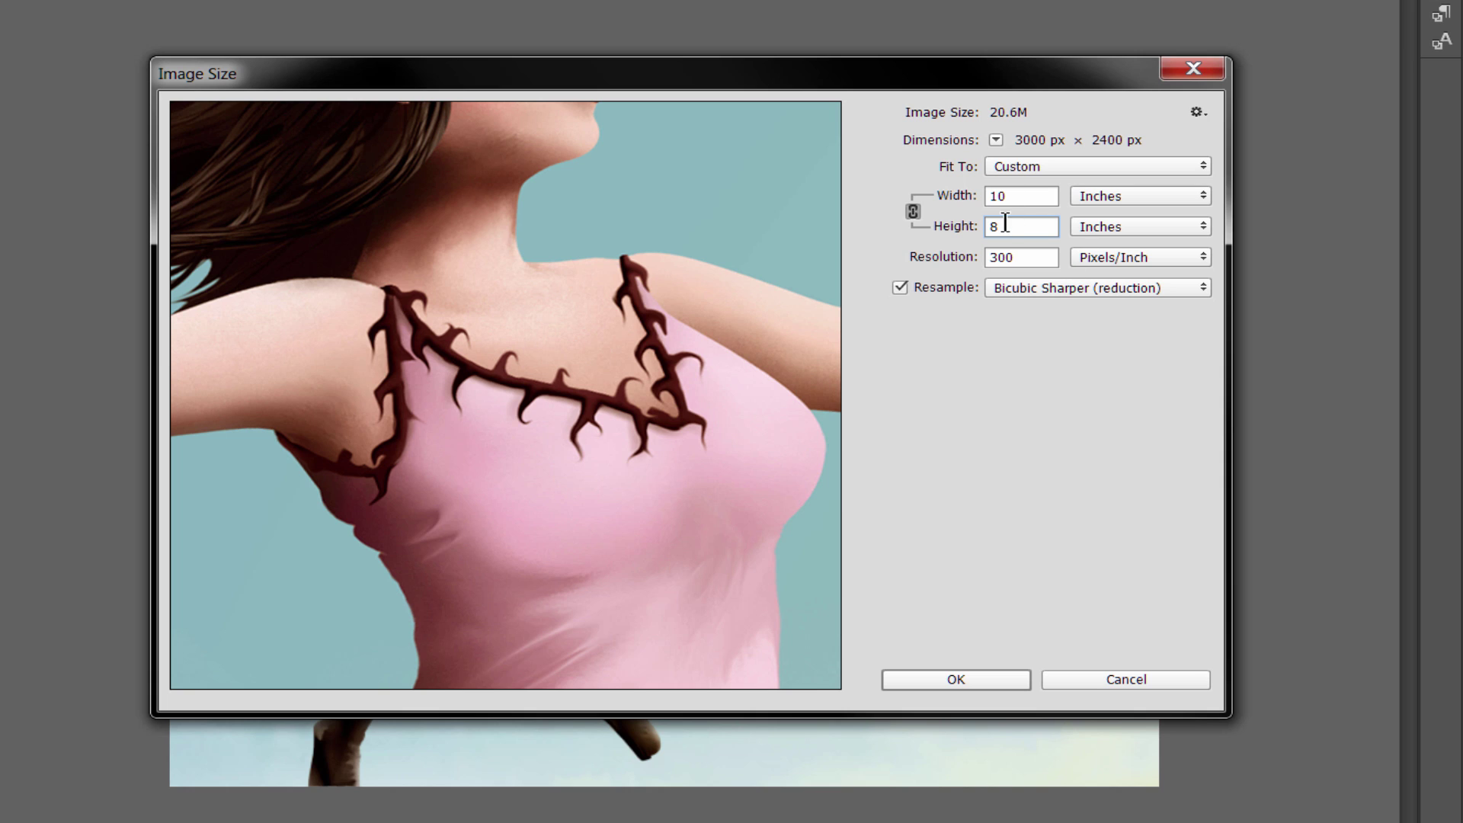
Try a height of 4 inches and, with the proportions unlinked, widths of 6 and 5 inches, and relink the proportions
{"action": "left_click_drag", "start_coordinate": [1006, 227], "coordinate": [980, 229]}
{"action": "type", "text": "4"}
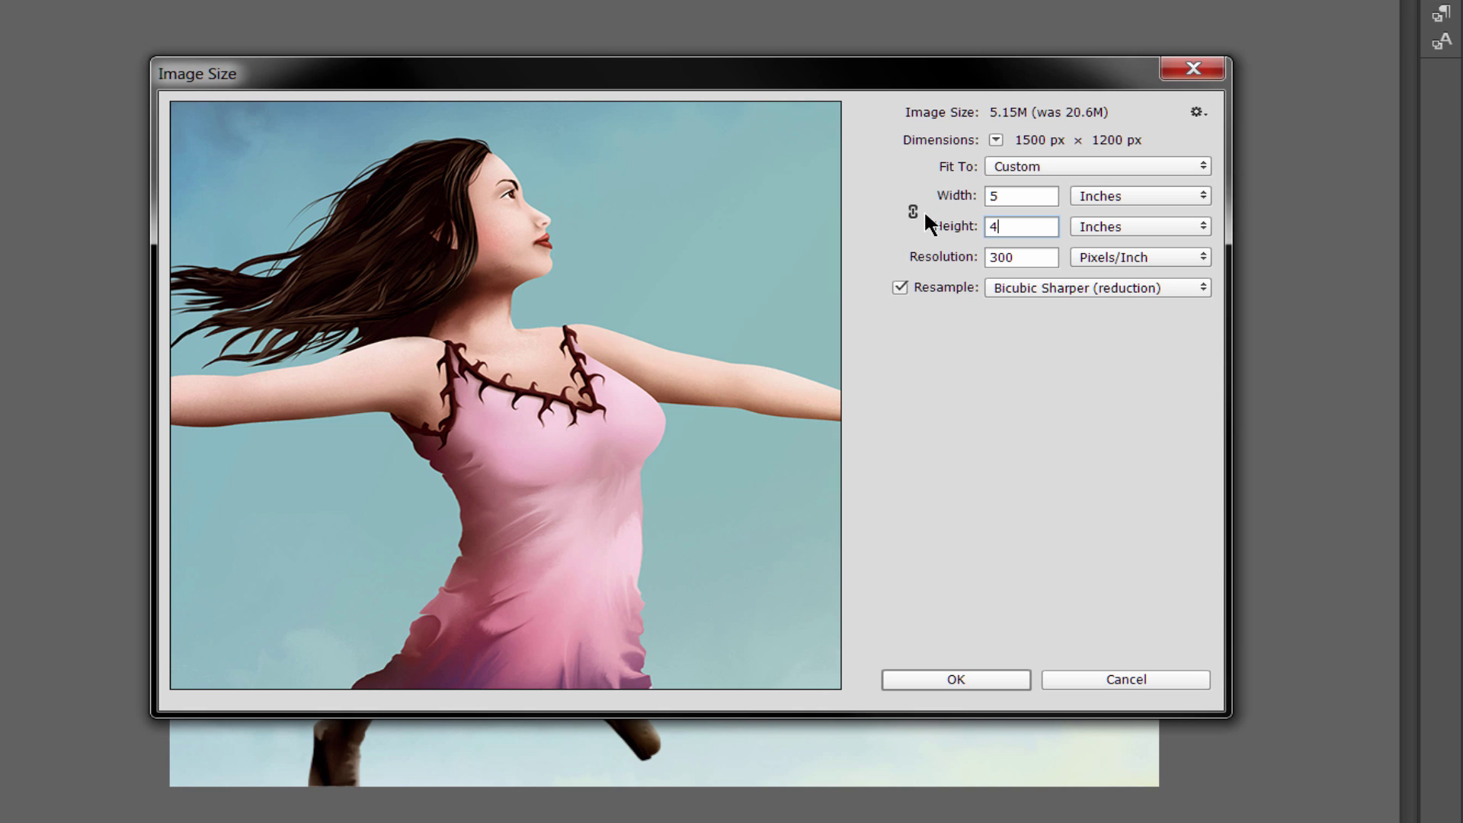
{"action": "double_click", "coordinate": [1016, 196]}
{"action": "type", "text": "6"}
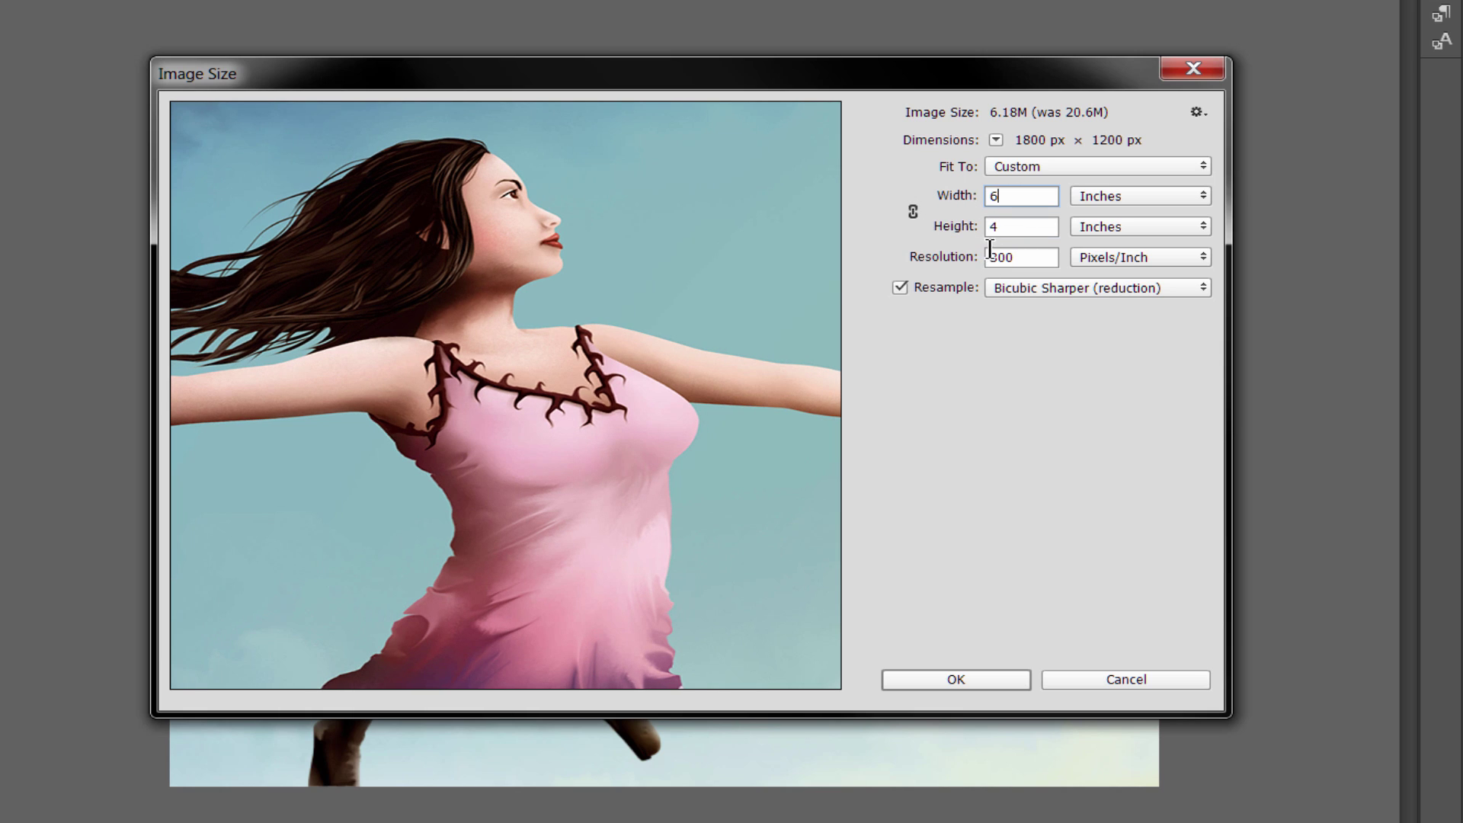
{"action": "double_click", "coordinate": [1013, 198]}
{"action": "type", "text": "5"}
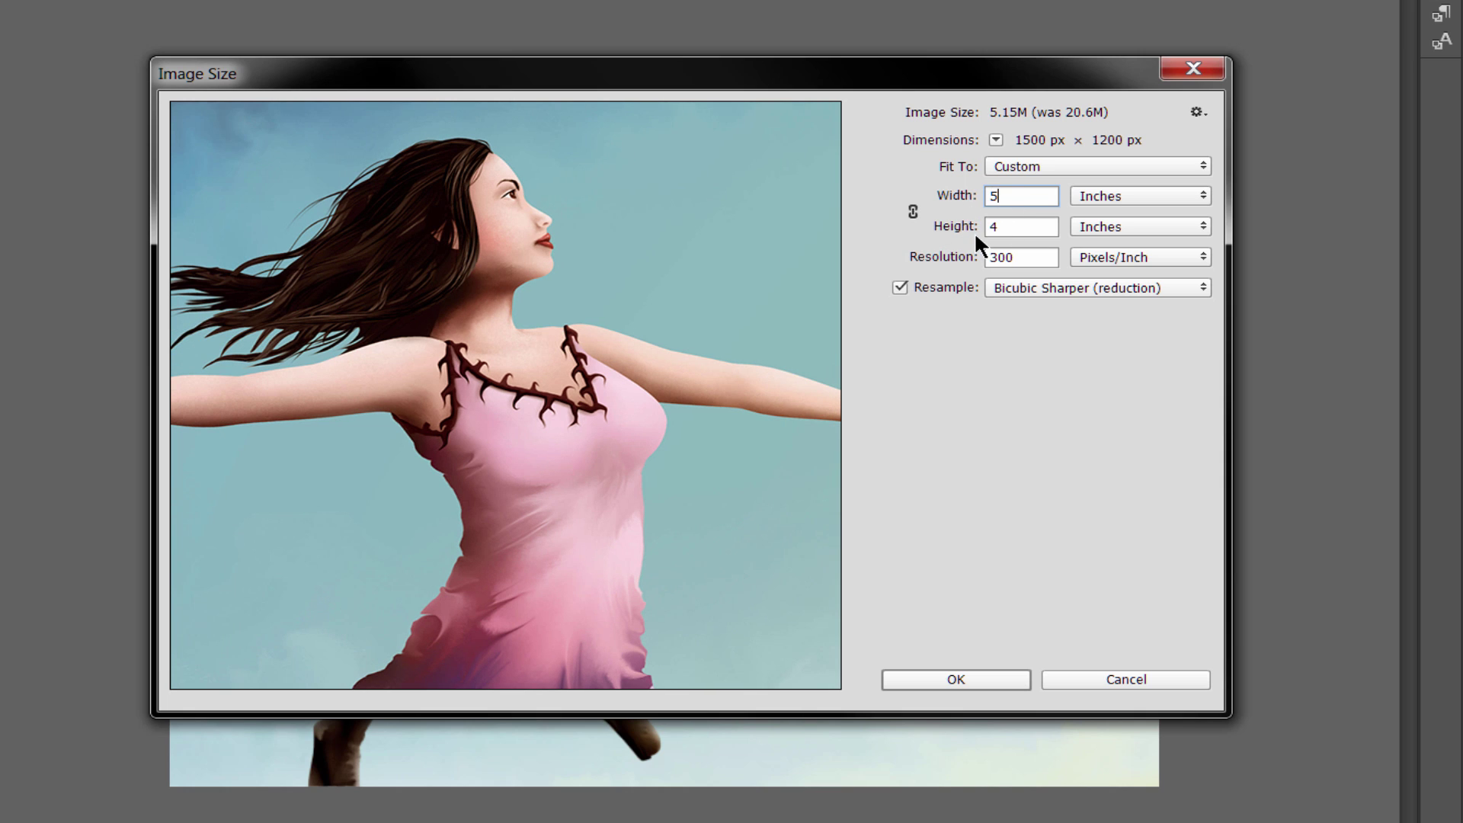
{"action": "double_click", "coordinate": [990, 196]}
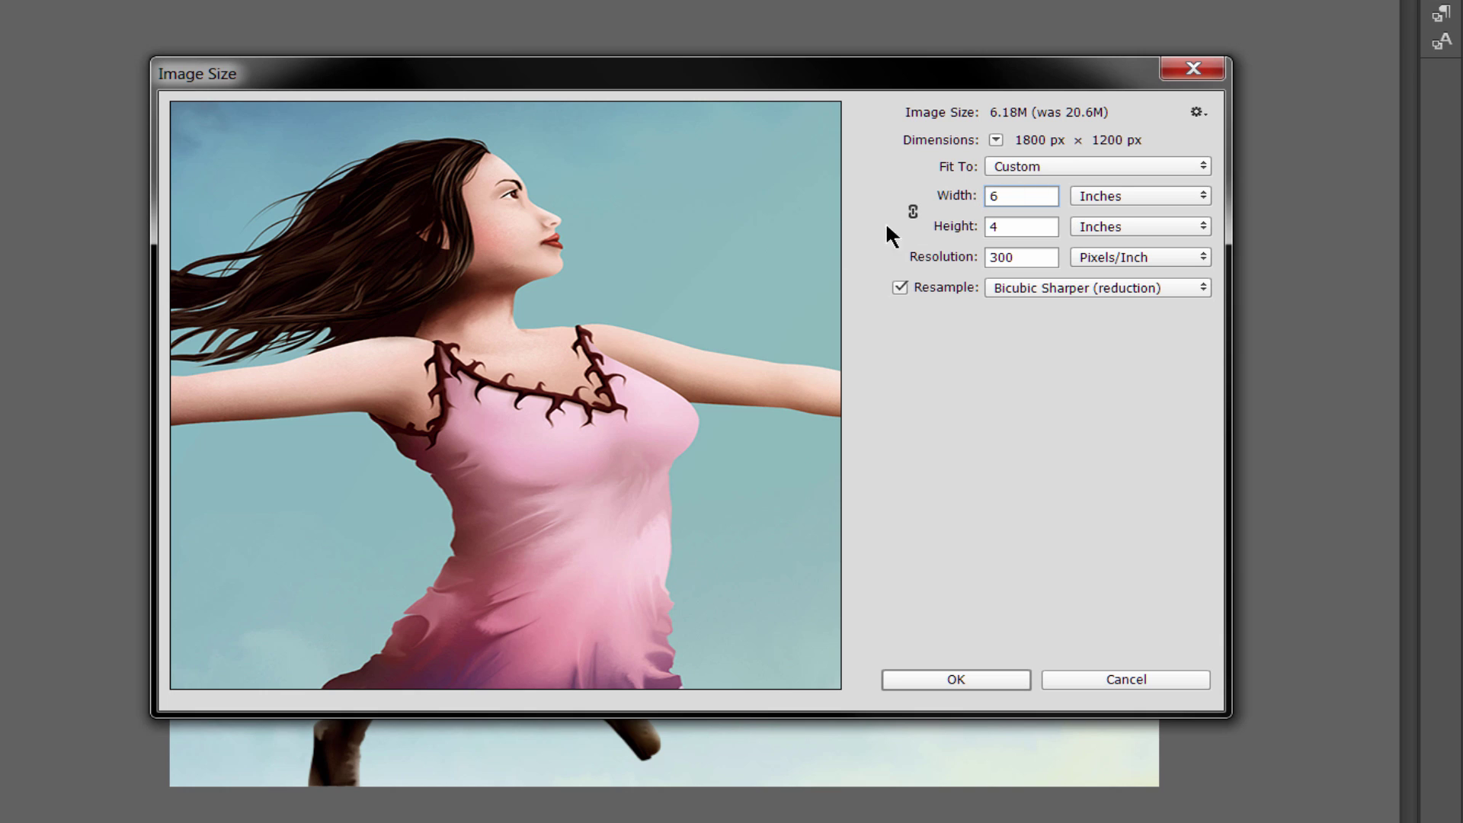
{"action": "left_click", "coordinate": [913, 207]}
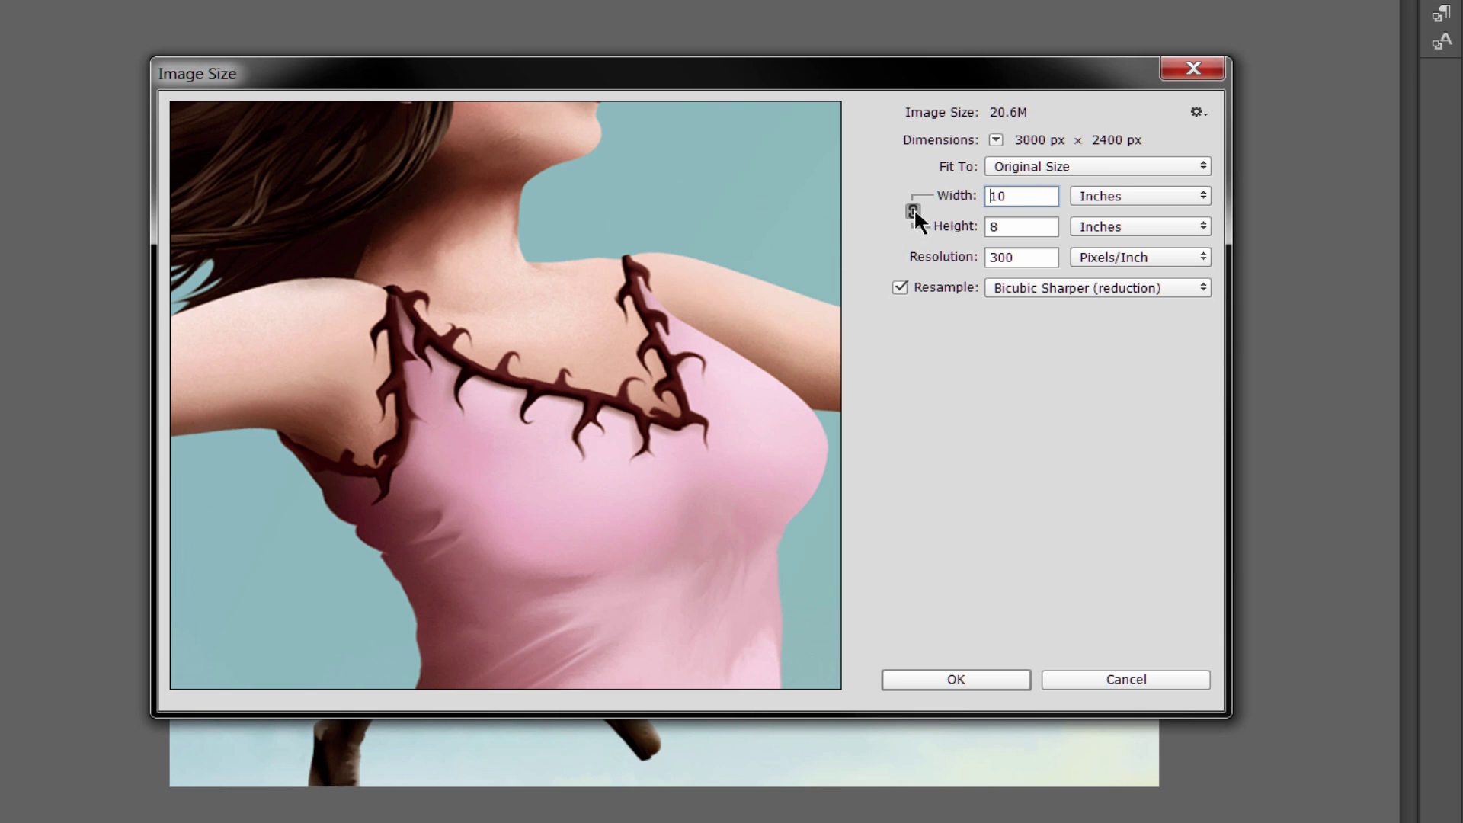
Set the image height to 4 inches with linked proportions and the resolution to 300 pixels/inch
{"action": "left_click", "coordinate": [1018, 230]}
{"action": "type", "text": "4"}
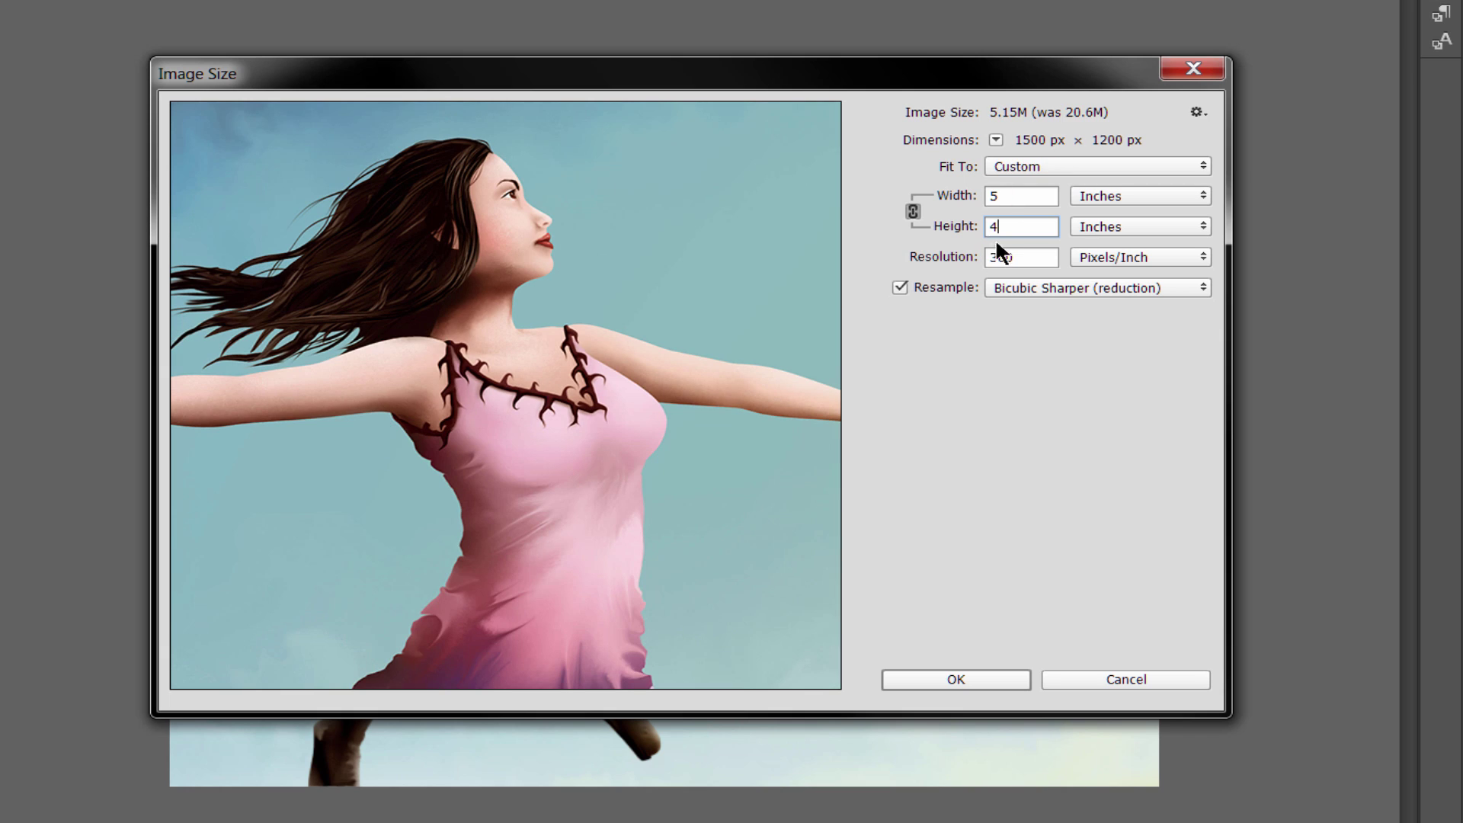
{"action": "left_click", "coordinate": [1027, 259]}
{"action": "type", "text": "300"}
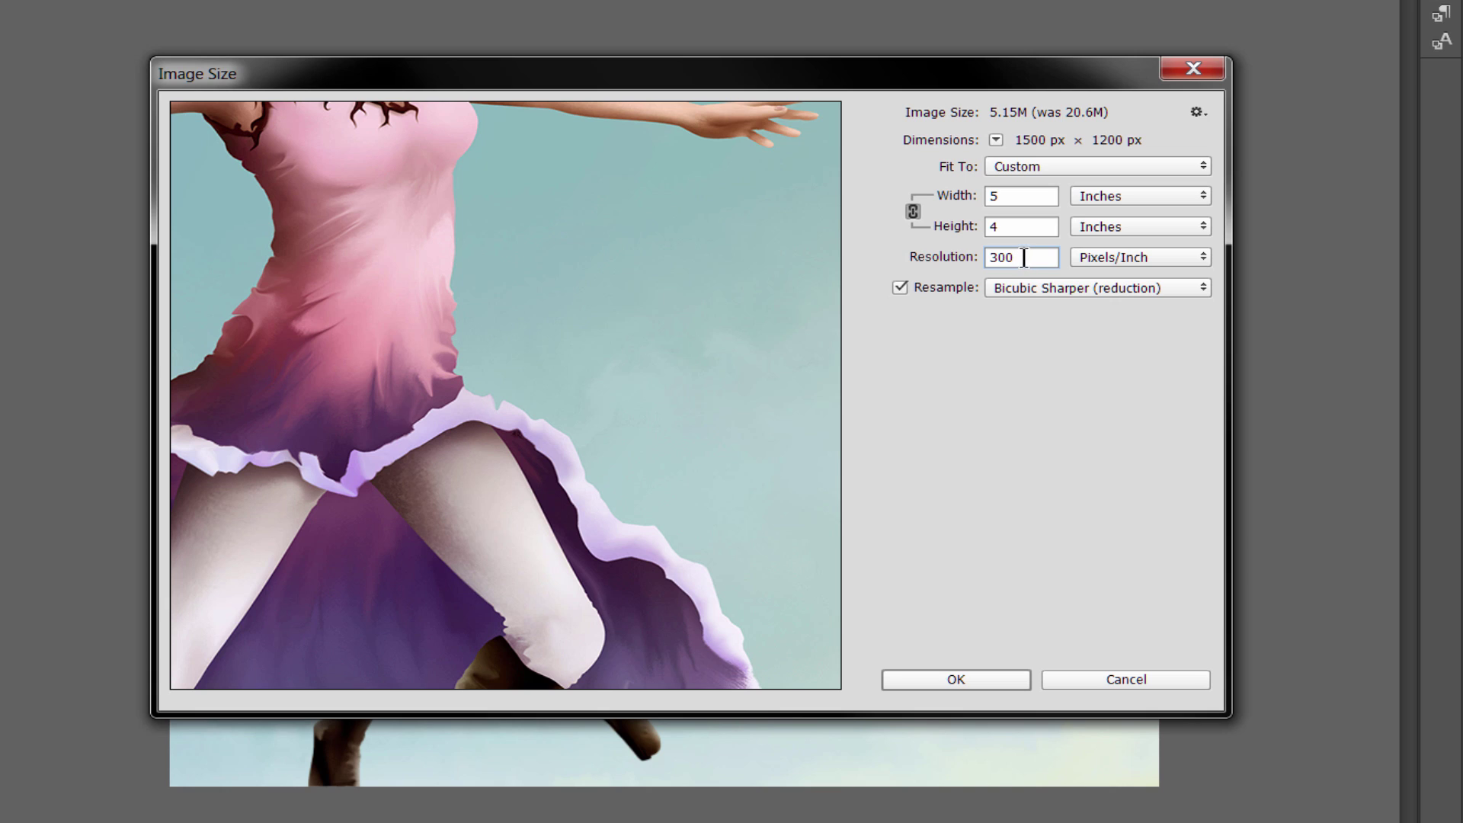
Try Preserve Details (enlargement) resampling with noise reduction at 32%
{"action": "left_click", "coordinate": [1099, 294]}
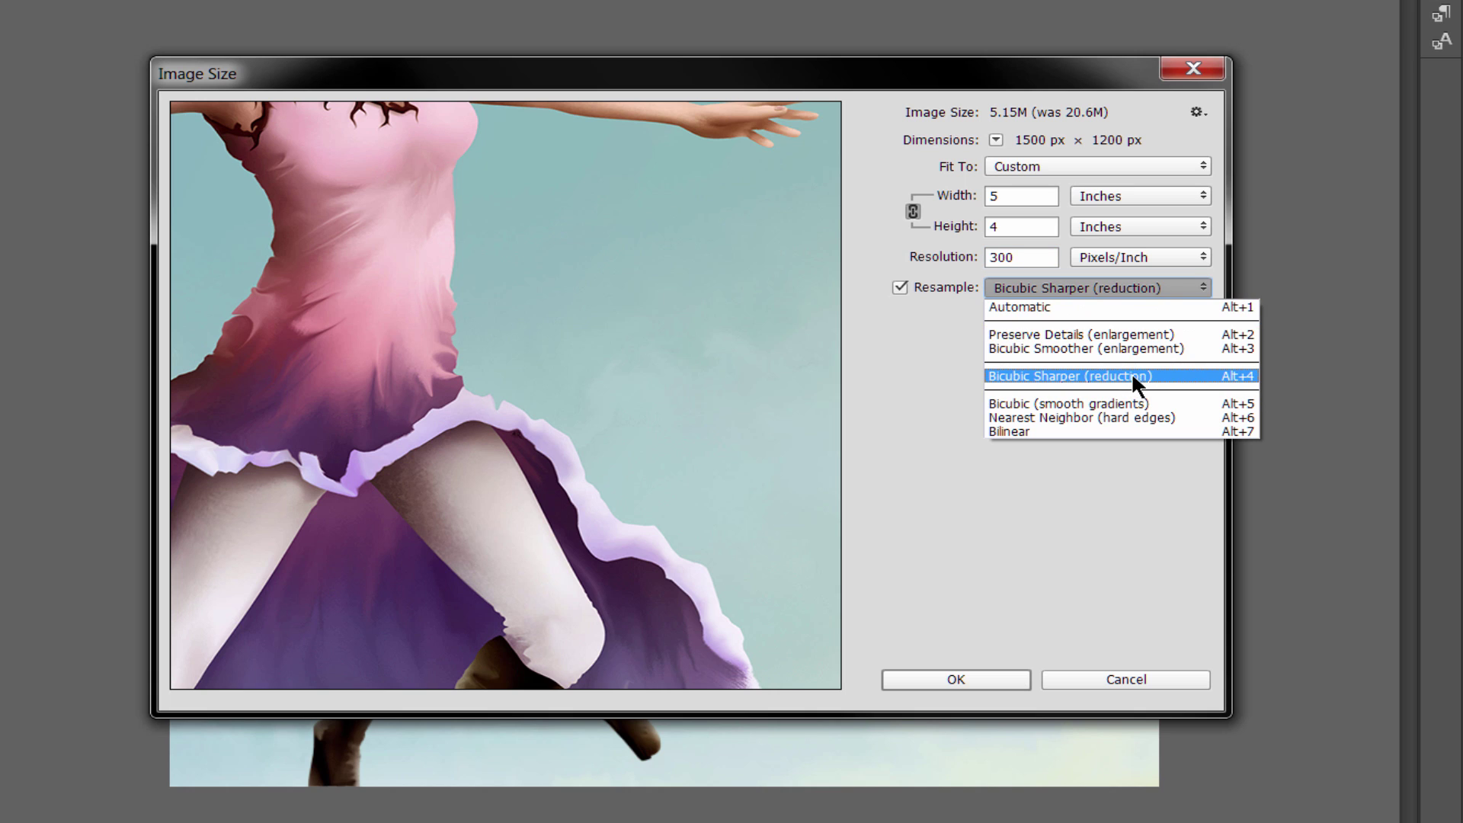
{"action": "left_click", "coordinate": [1095, 336]}
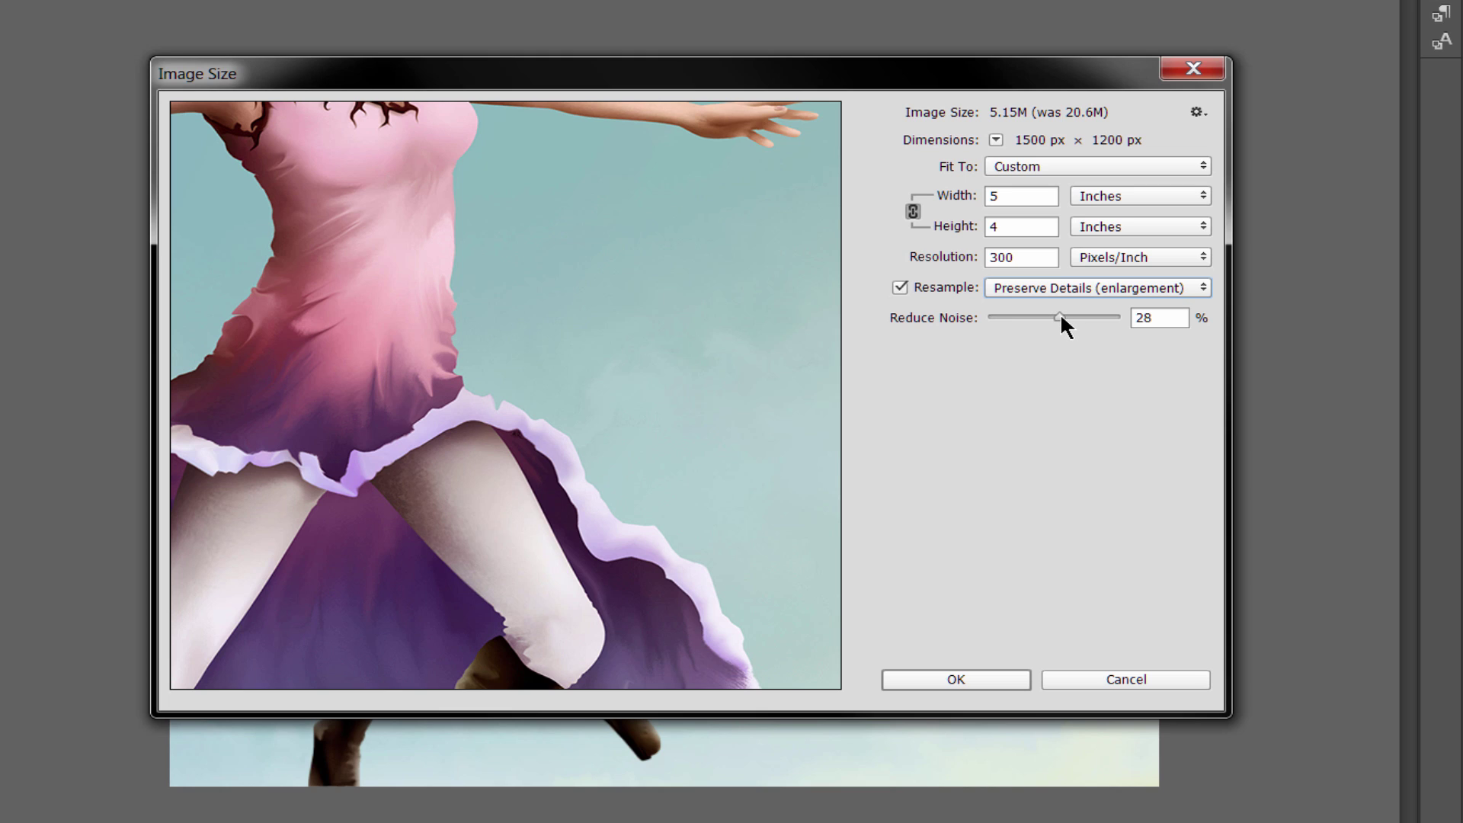
{"action": "left_click_drag", "start_coordinate": [1061, 316], "coordinate": [1063, 318]}
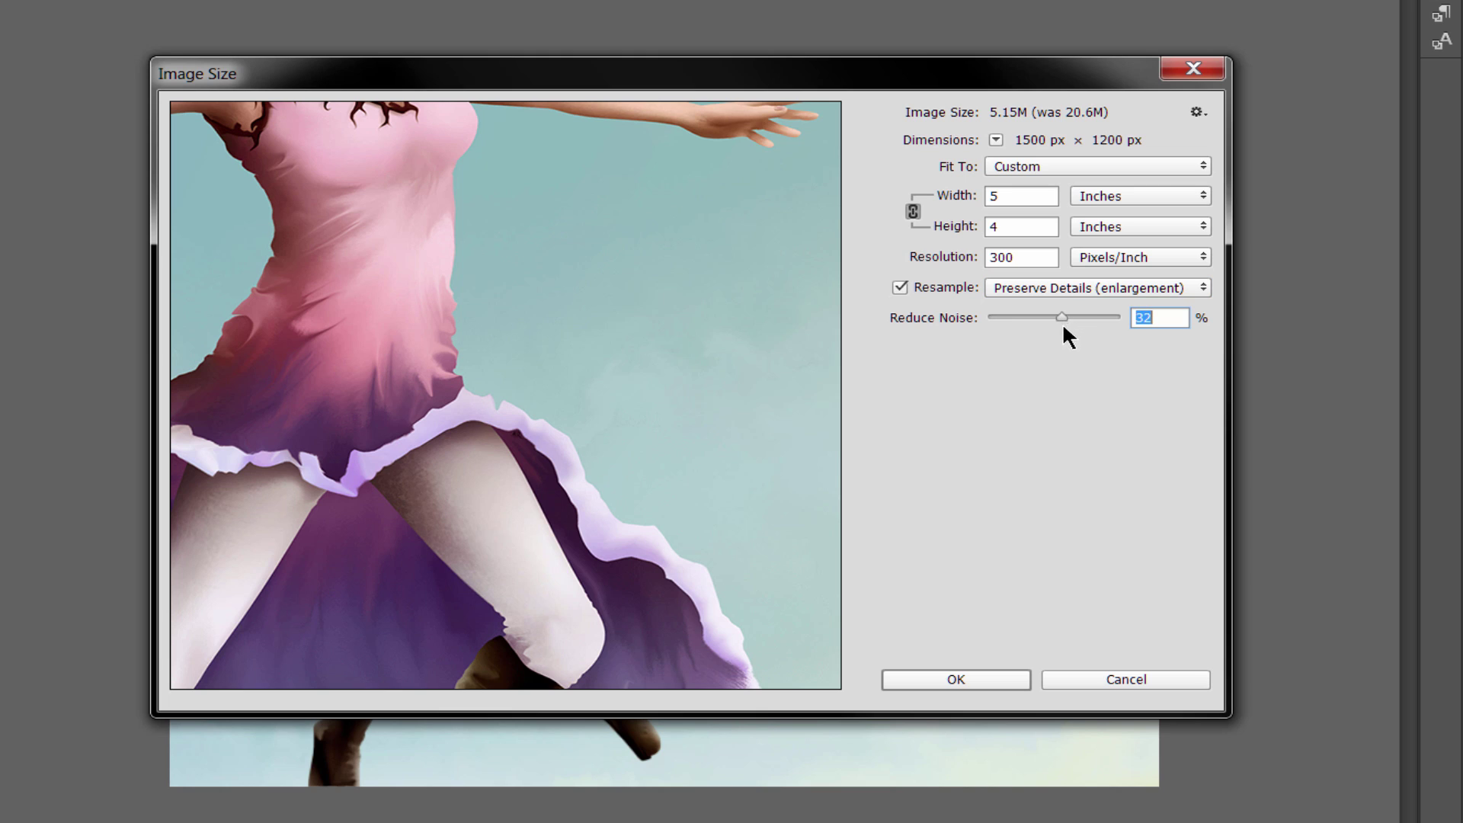
Choose Bicubic Sharper (reduction) resampling and apply the new image size
{"action": "left_click", "coordinate": [1086, 290]}
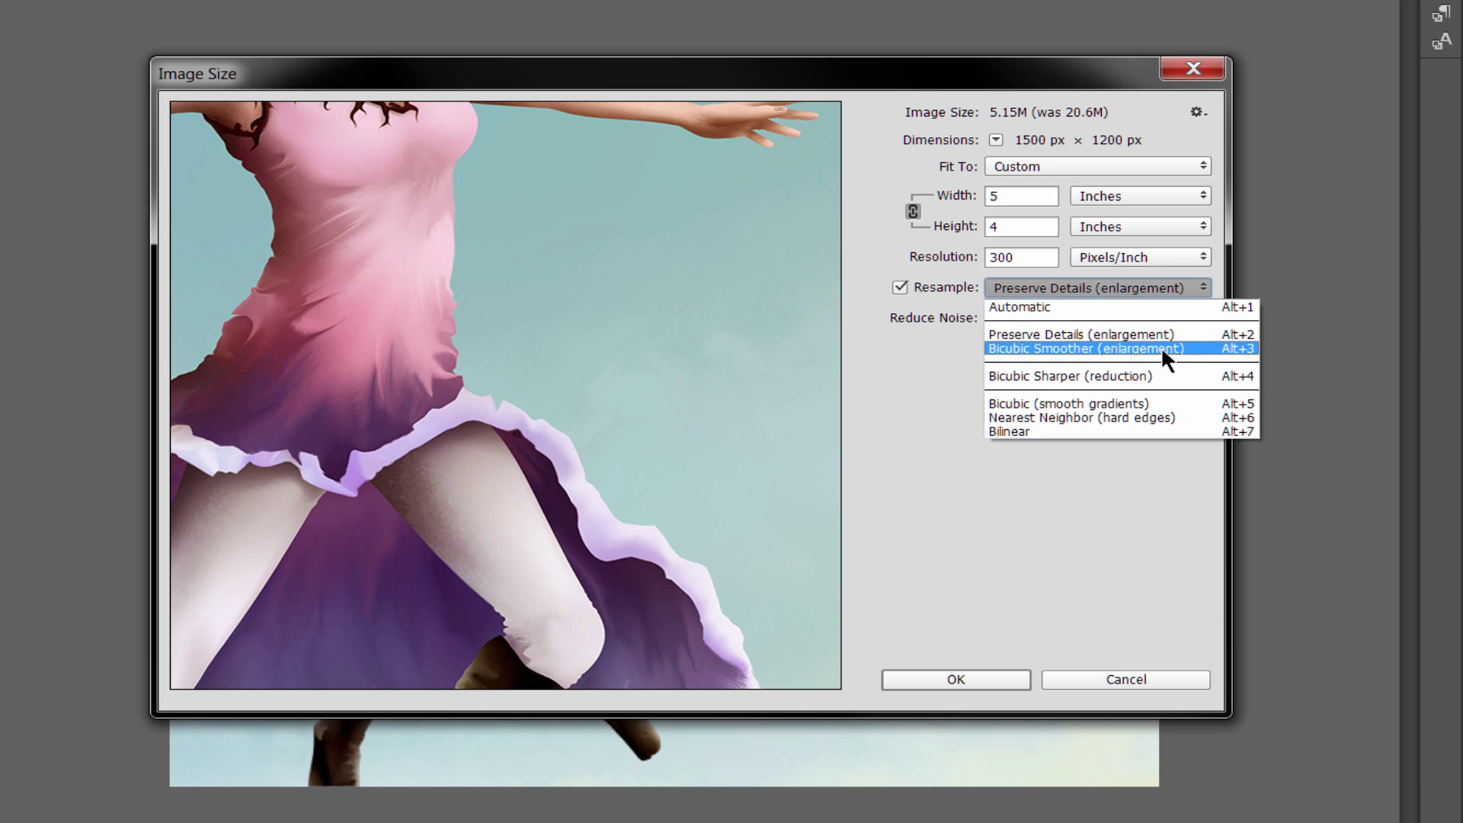
{"action": "left_click", "coordinate": [1149, 377]}
{"action": "left_click", "coordinate": [956, 679]}
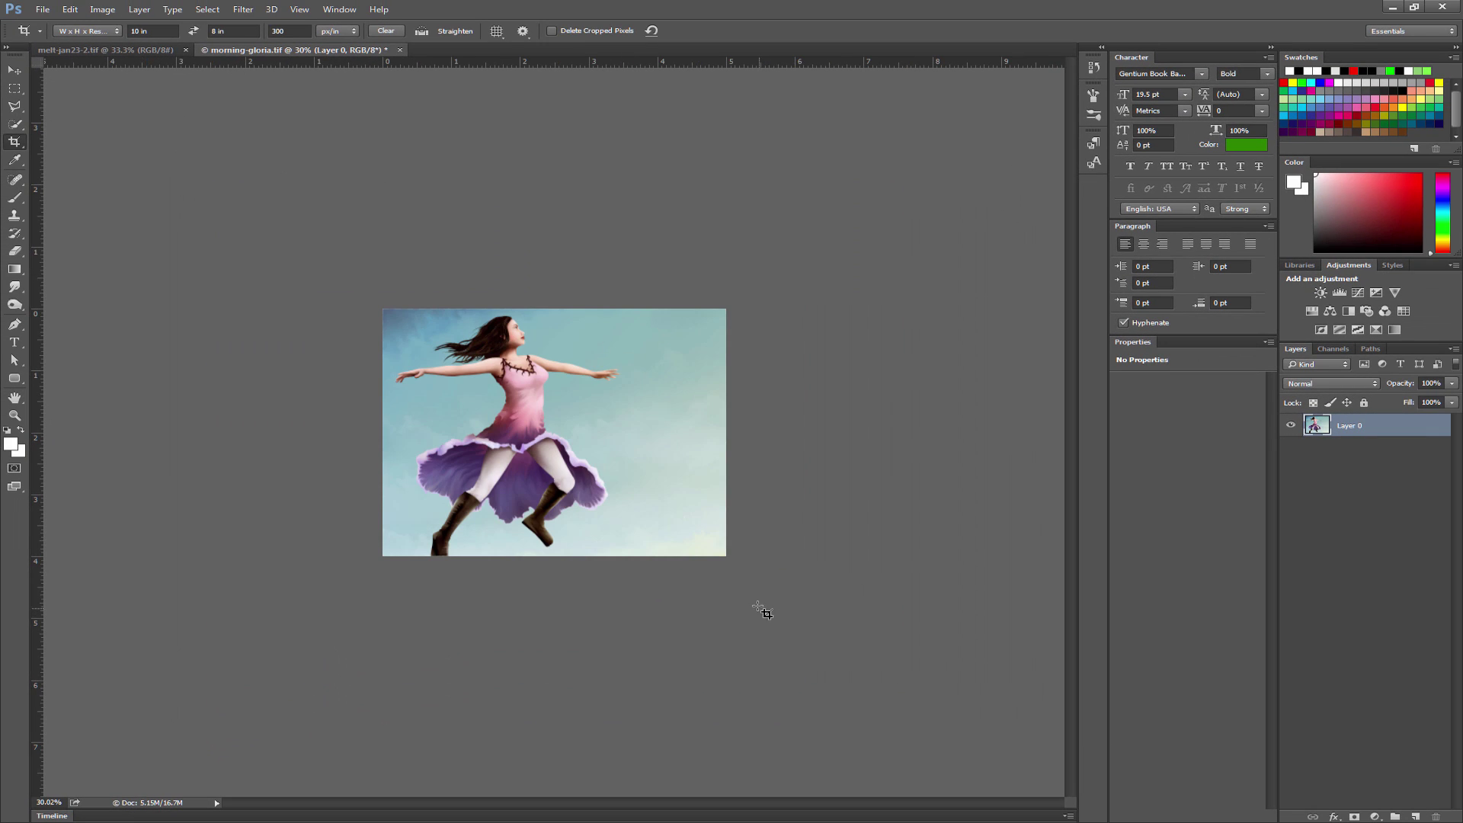
Enlarge the canvas to 10 inches wide and 8 inches high with the anchor in the centre
{"action": "left_click", "coordinate": [15, 415]}
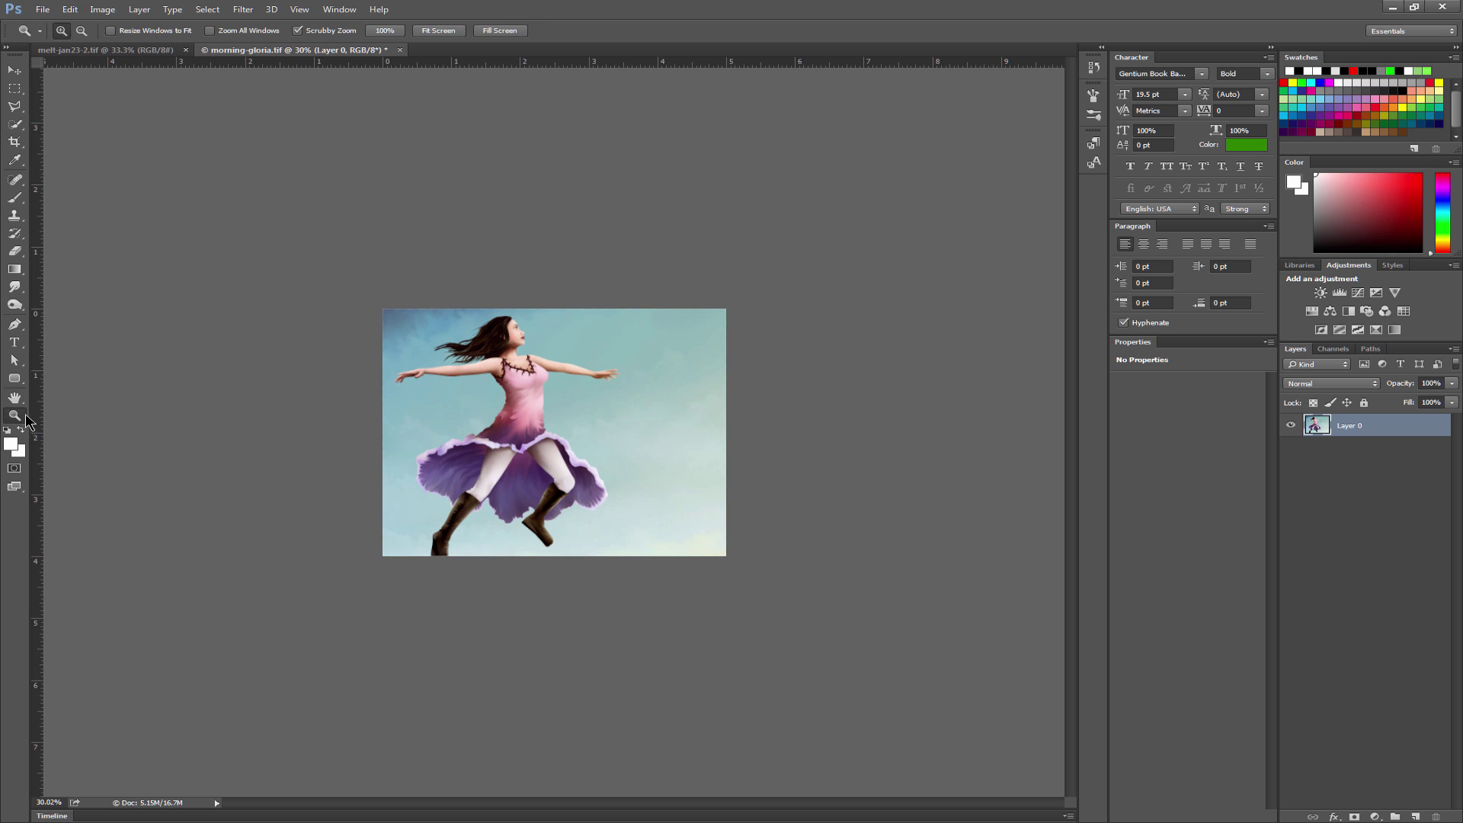
{"action": "left_click", "coordinate": [509, 423]}
{"action": "left_click", "coordinate": [559, 420]}
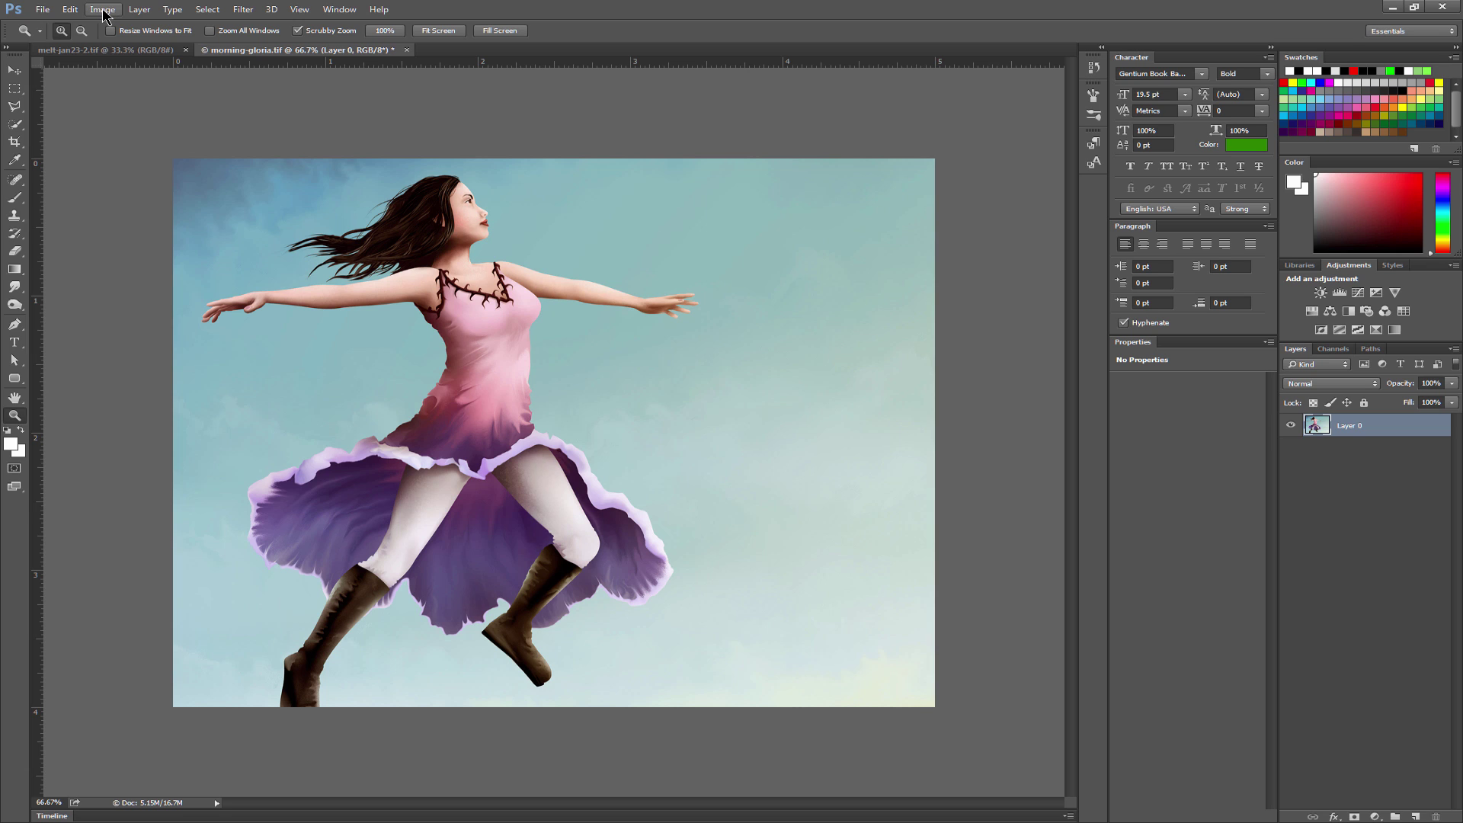
{"action": "left_click", "coordinate": [102, 9]}
{"action": "left_click", "coordinate": [141, 148]}
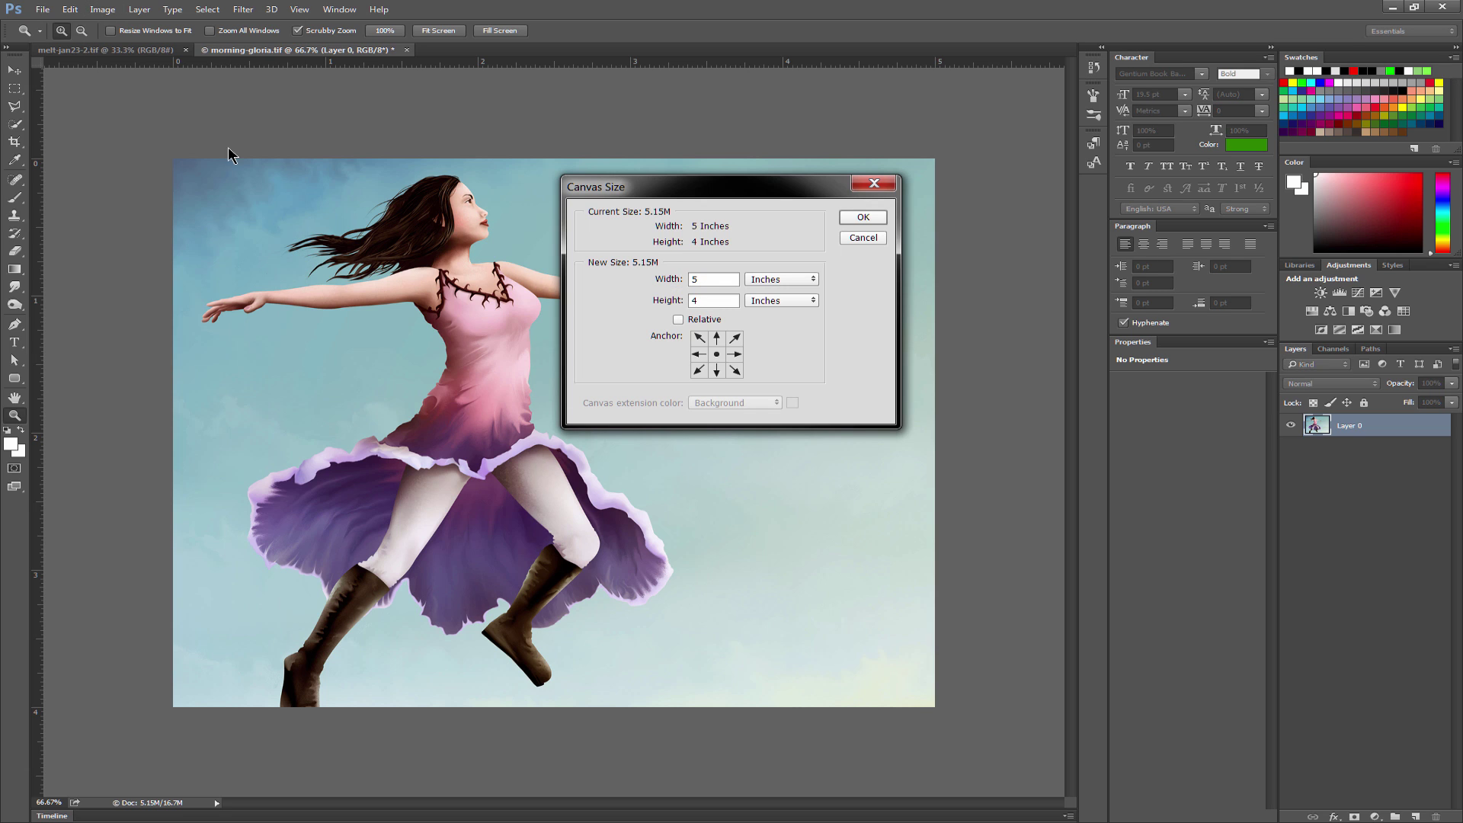
{"action": "left_click", "coordinate": [717, 338]}
{"action": "left_click", "coordinate": [717, 356]}
{"action": "type", "text": "10"}
{"action": "key", "text": "Tab"}
{"action": "type", "text": "8"}
{"action": "left_click", "coordinate": [862, 216]}
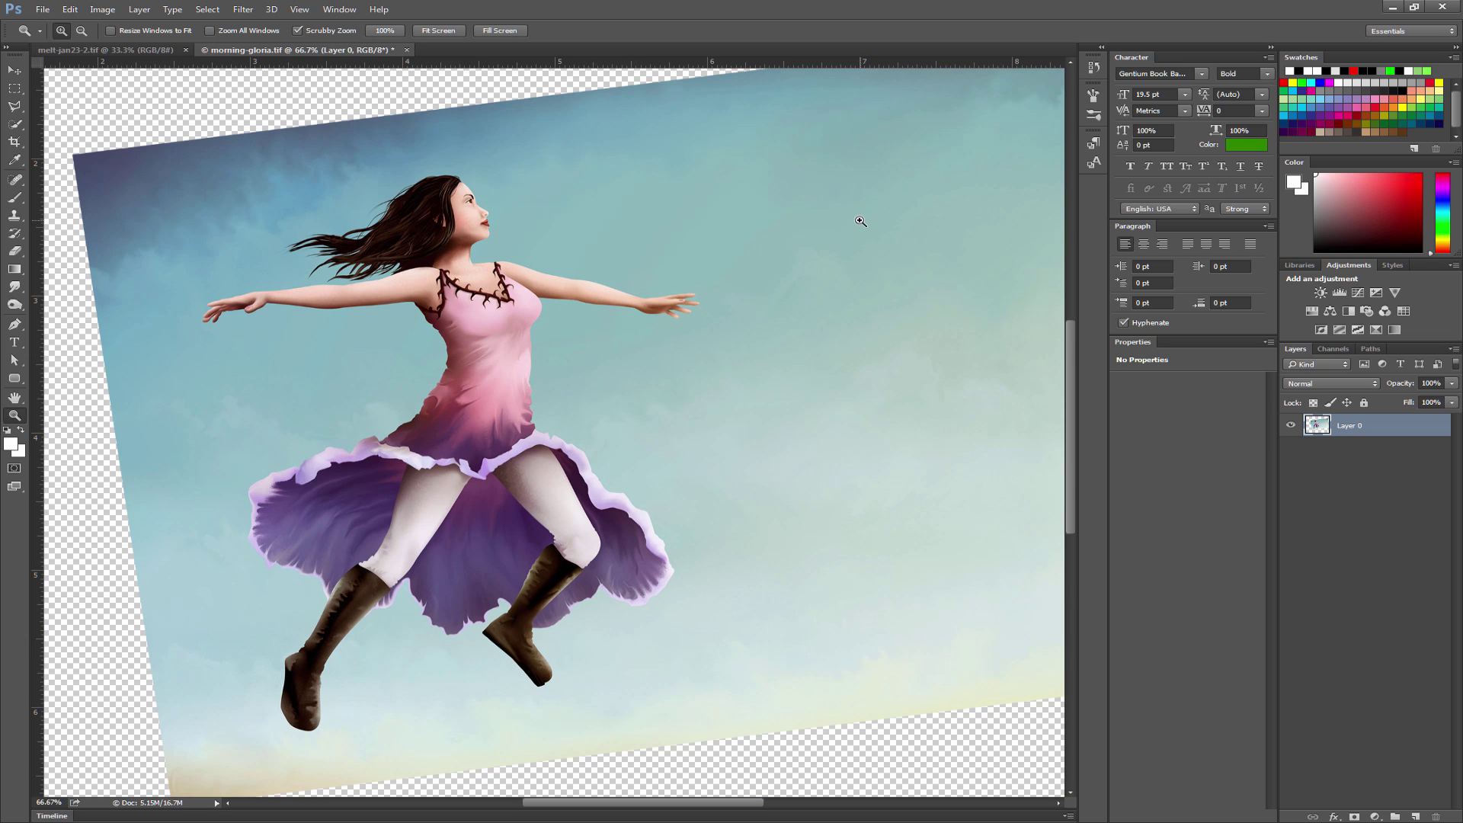
Outline the woman loosely with the Polygonal Lasso and add a layer mask to Layer 0 from the selection
{"action": "left_click", "coordinate": [473, 400], "text": "alt"}
{"action": "left_click", "coordinate": [474, 399], "text": "alt"}
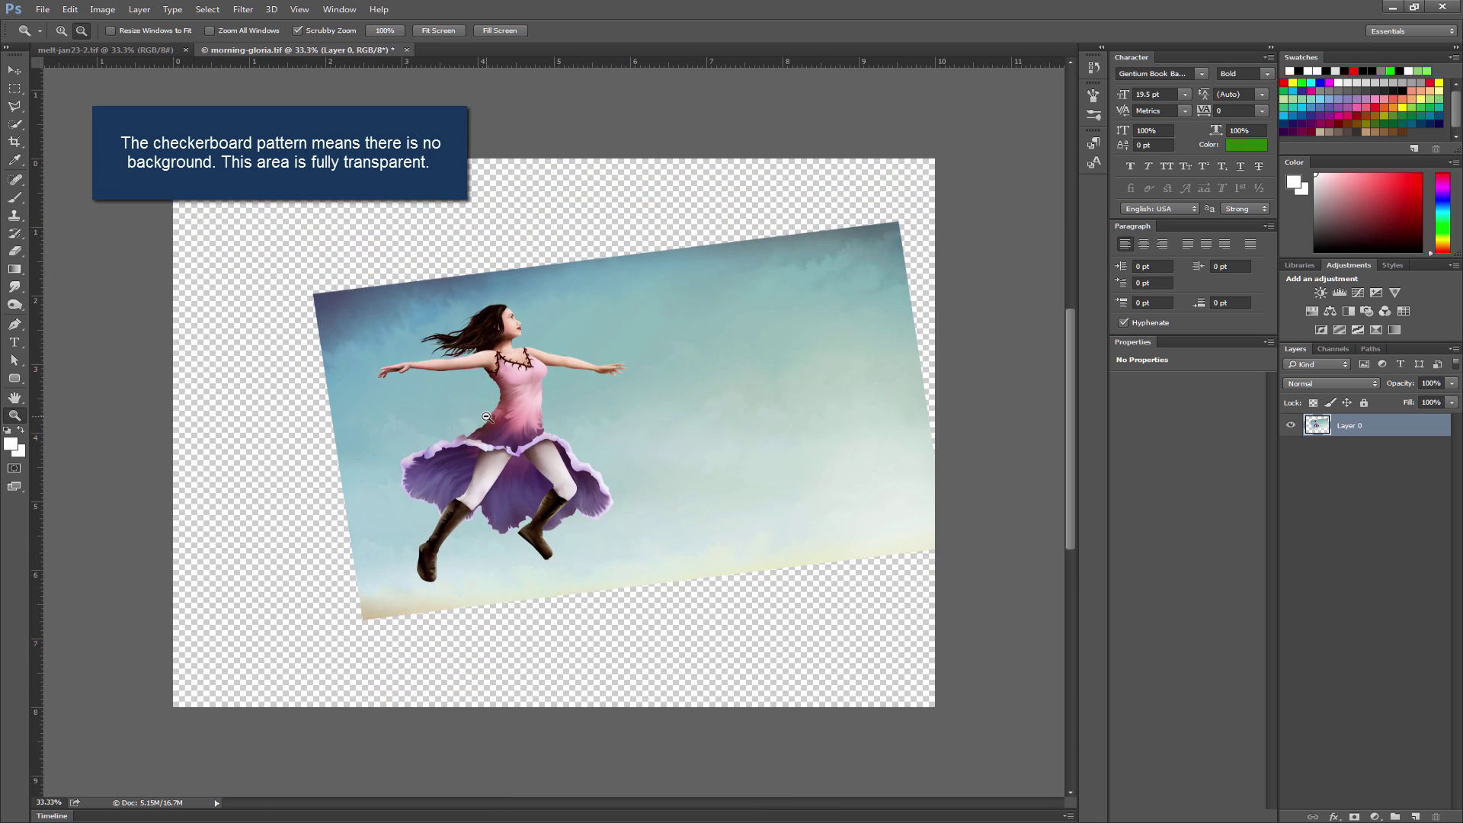
{"action": "left_click", "coordinate": [474, 400], "text": "alt"}
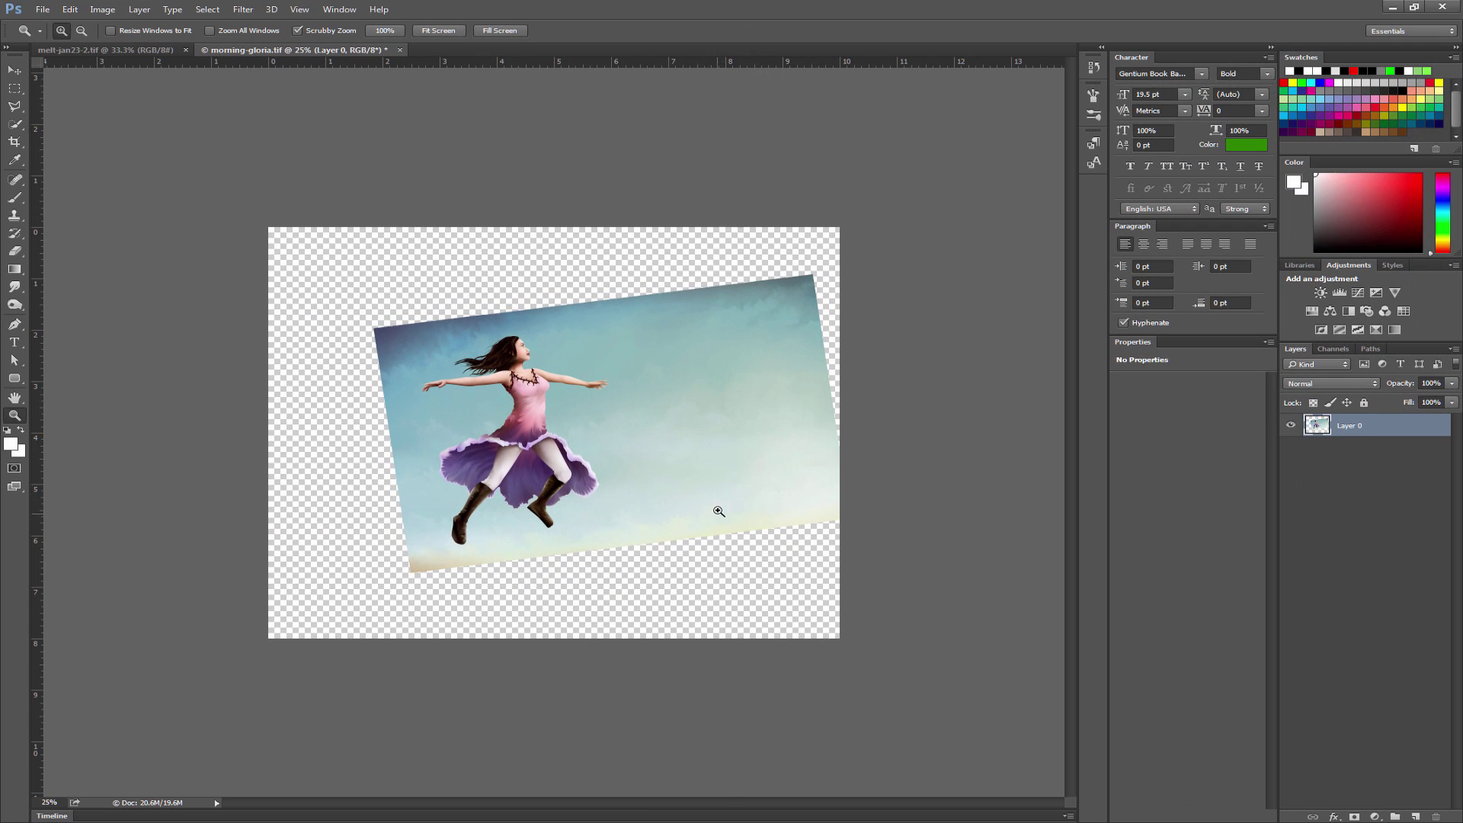
{"action": "left_click", "coordinate": [16, 111]}
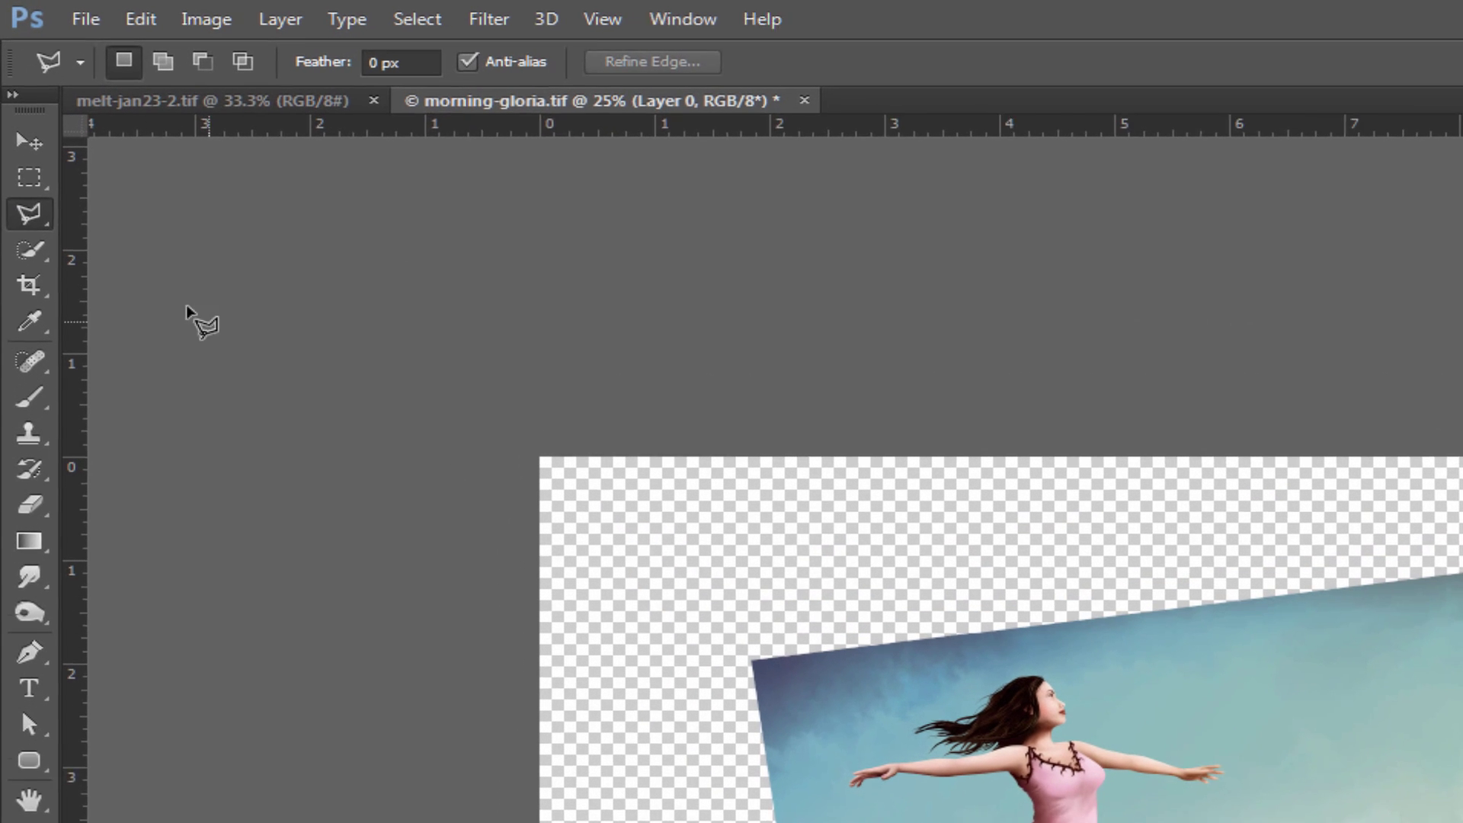
{"action": "left_click", "coordinate": [826, 743]}
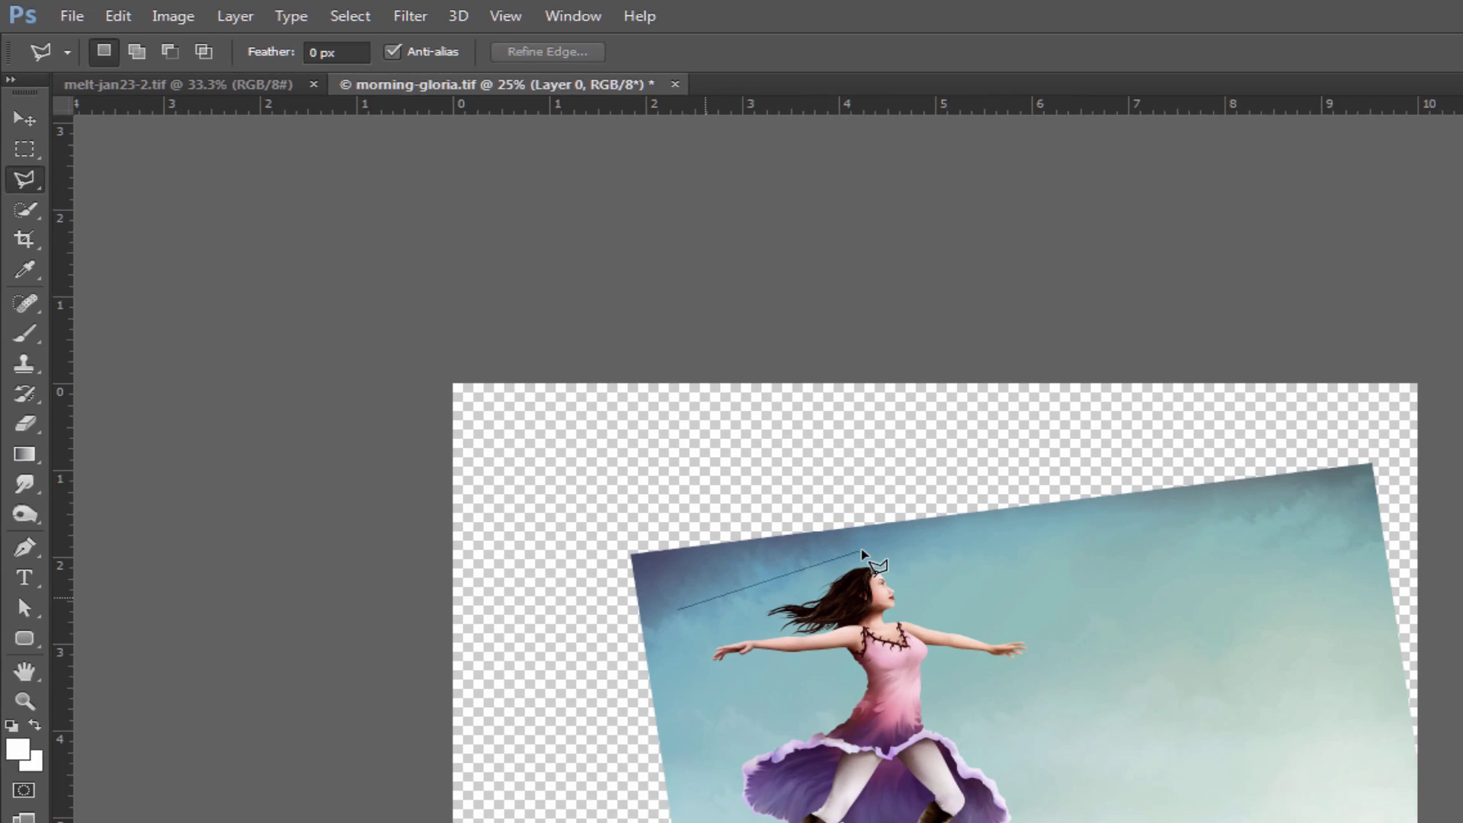
{"action": "left_click", "coordinate": [1097, 653]}
{"action": "left_click", "coordinate": [1321, 719]}
{"action": "left_click", "coordinate": [820, 672]}
{"action": "left_click", "coordinate": [724, 713]}
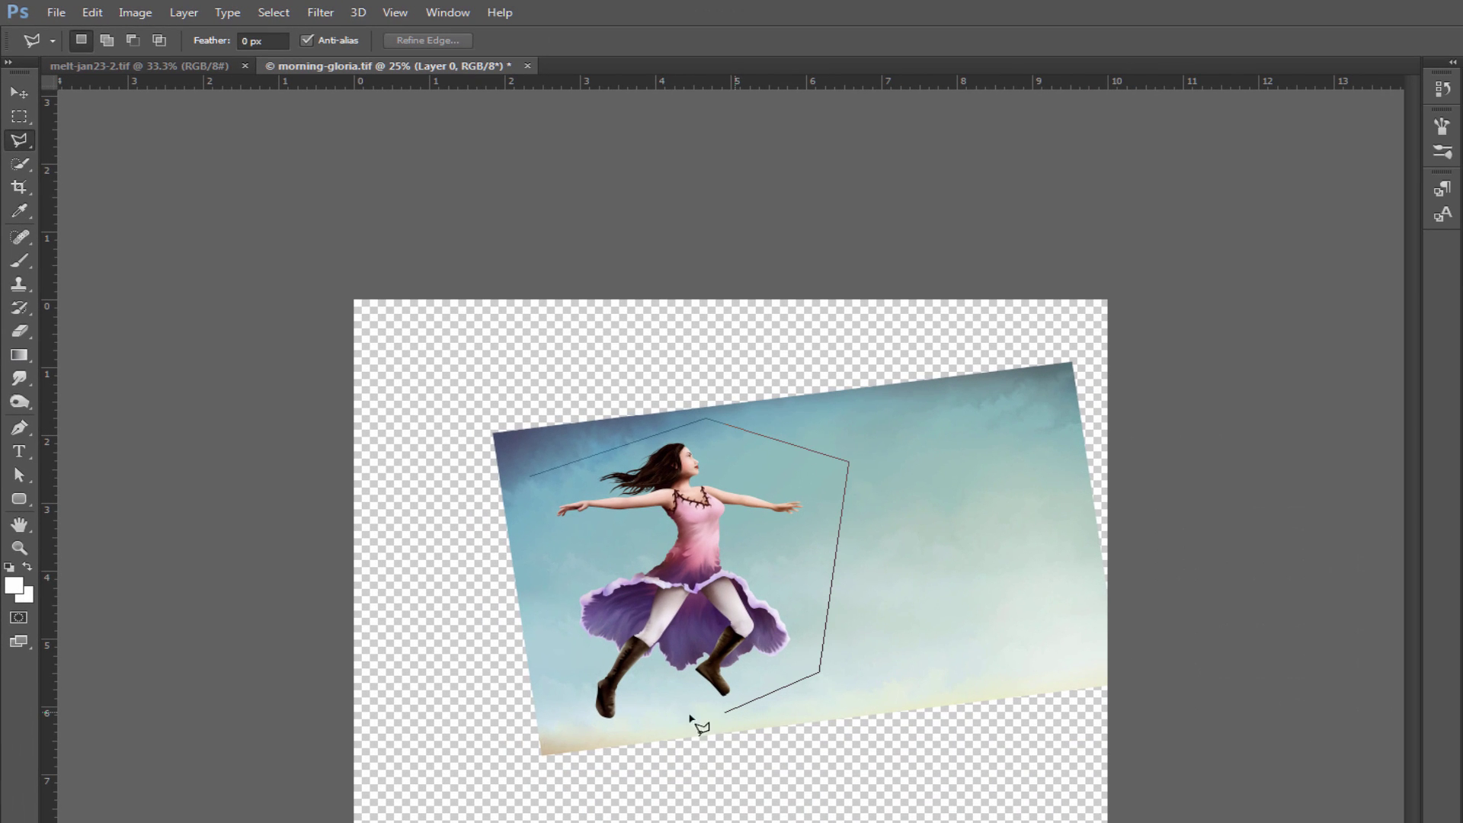
{"action": "left_click", "coordinate": [574, 733]}
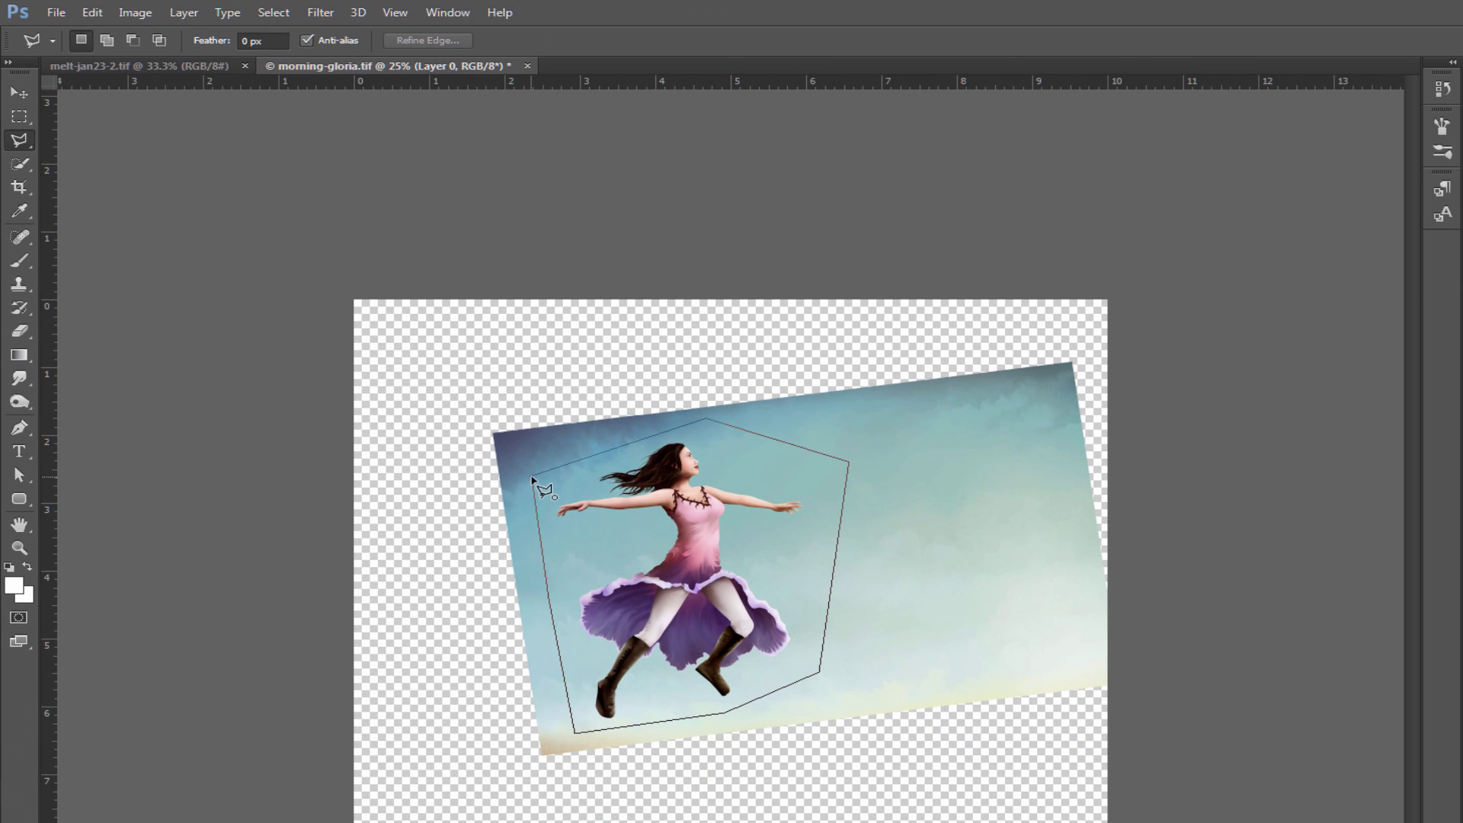
{"action": "left_click", "coordinate": [531, 478]}
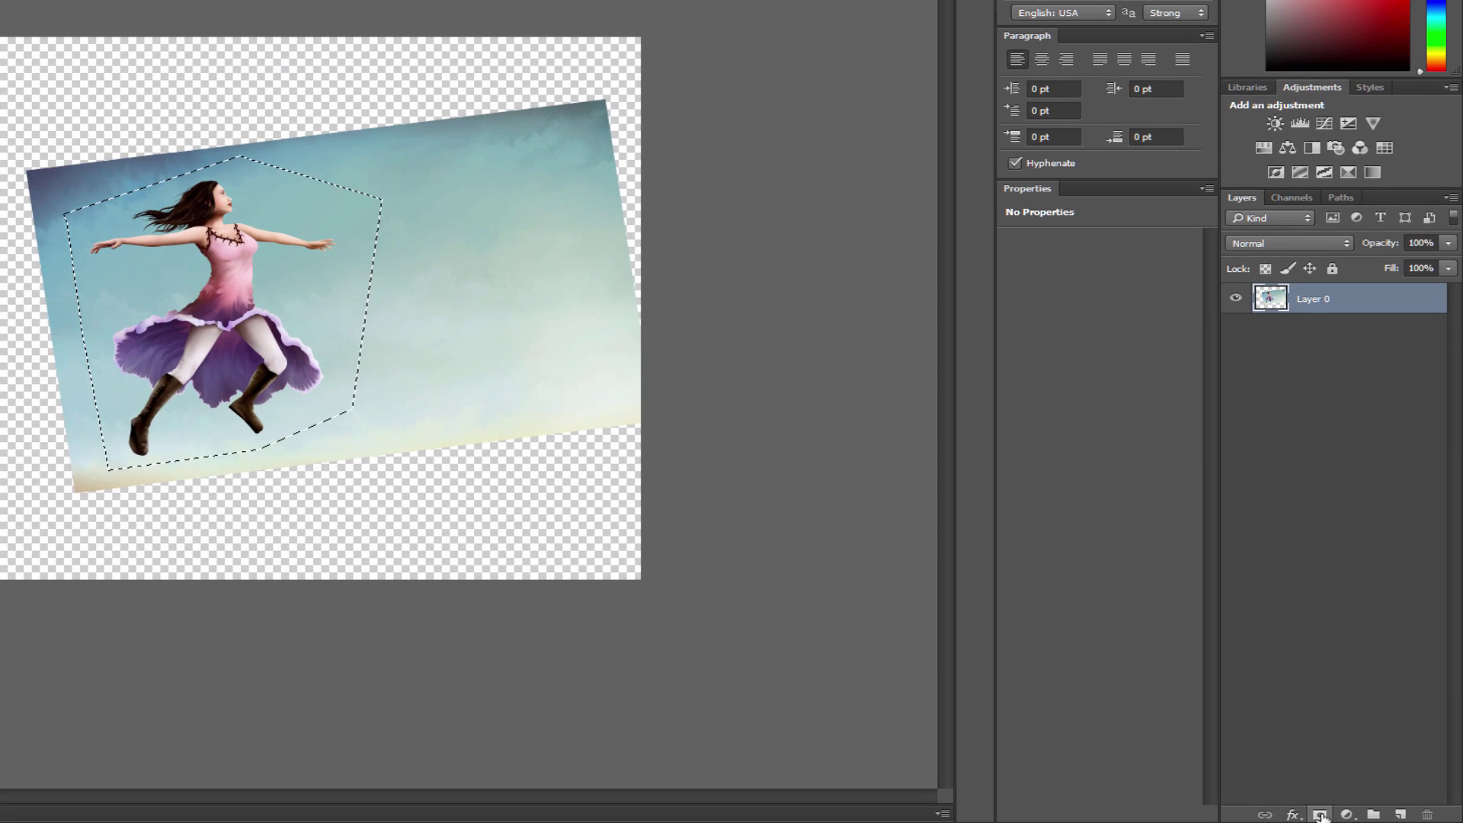
{"action": "left_click", "coordinate": [1320, 816]}
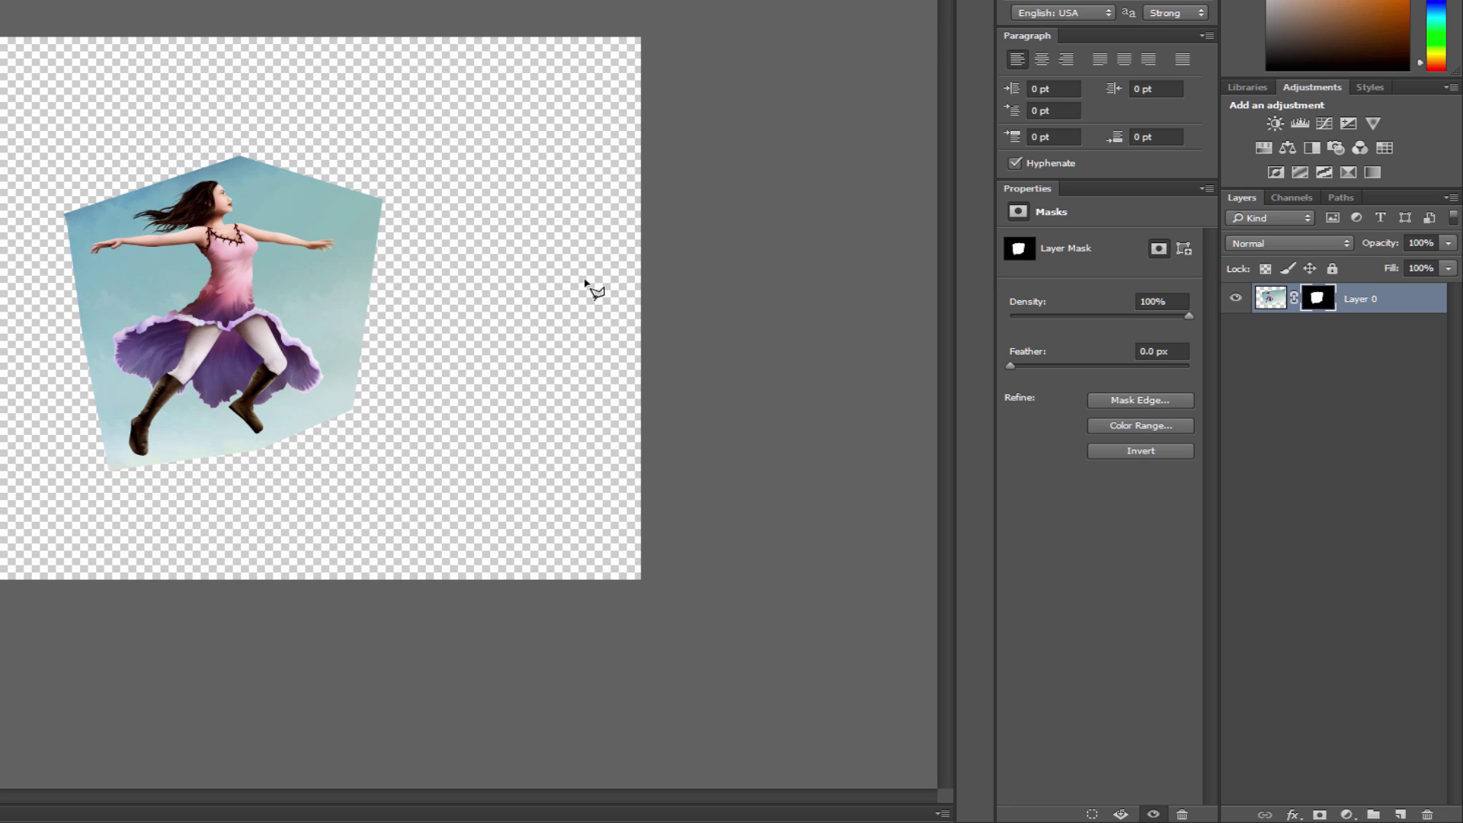
Delete the layer mask from Layer 0 and undo the deletion
{"action": "right_click", "coordinate": [1316, 299]}
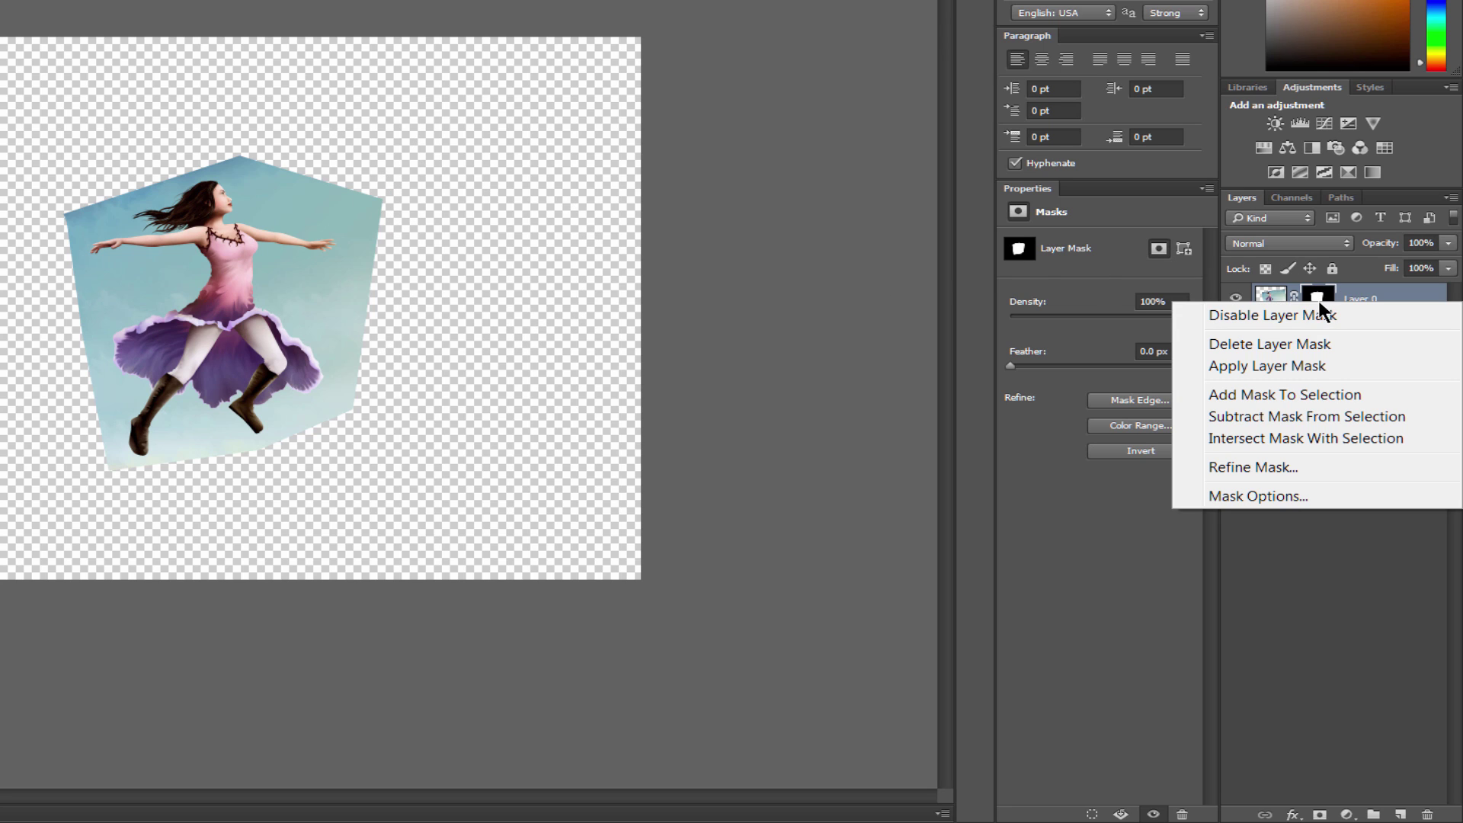
{"action": "left_click", "coordinate": [1307, 341]}
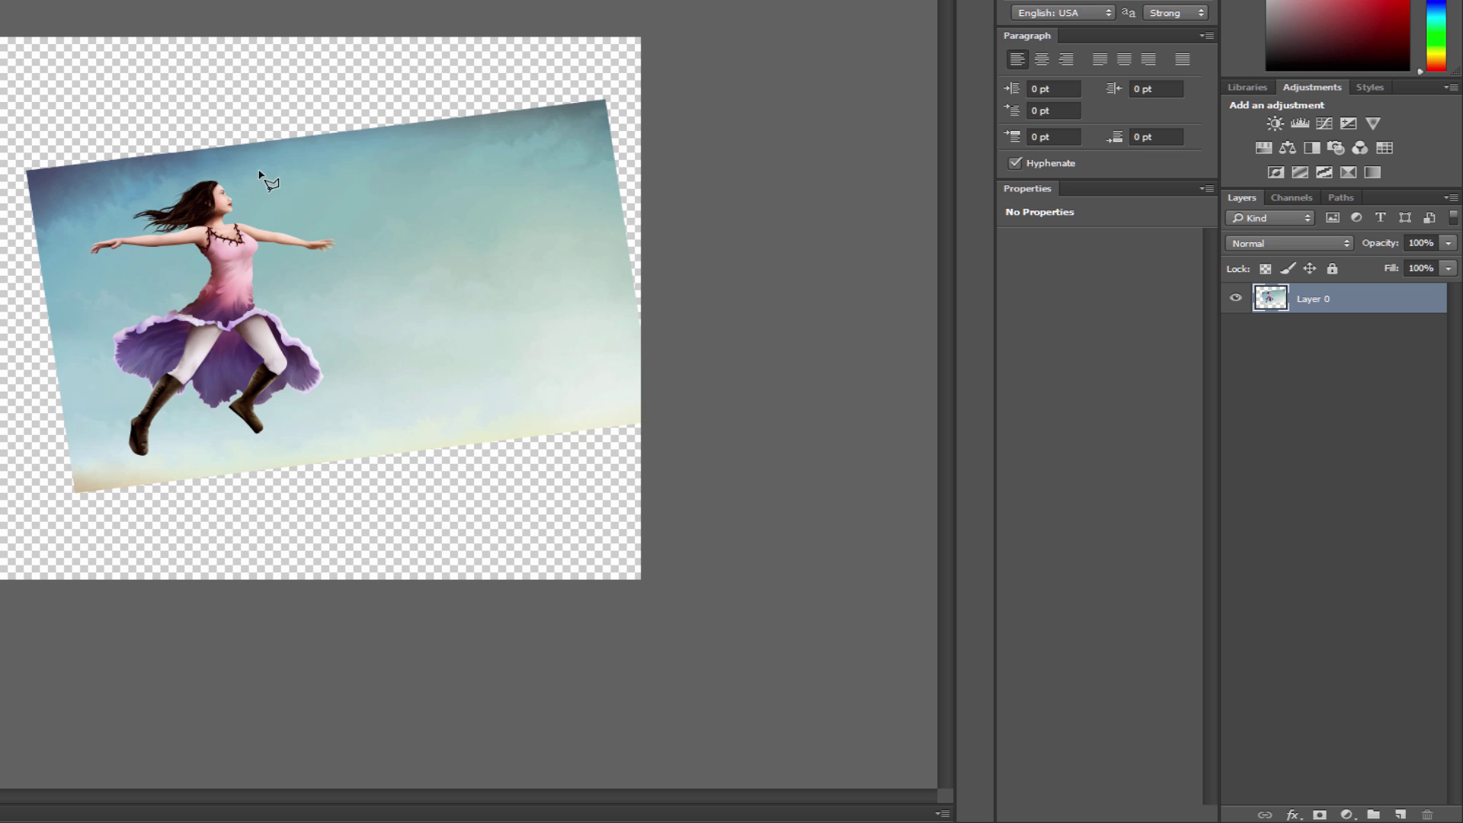
{"action": "key", "text": "ctrl+z"}
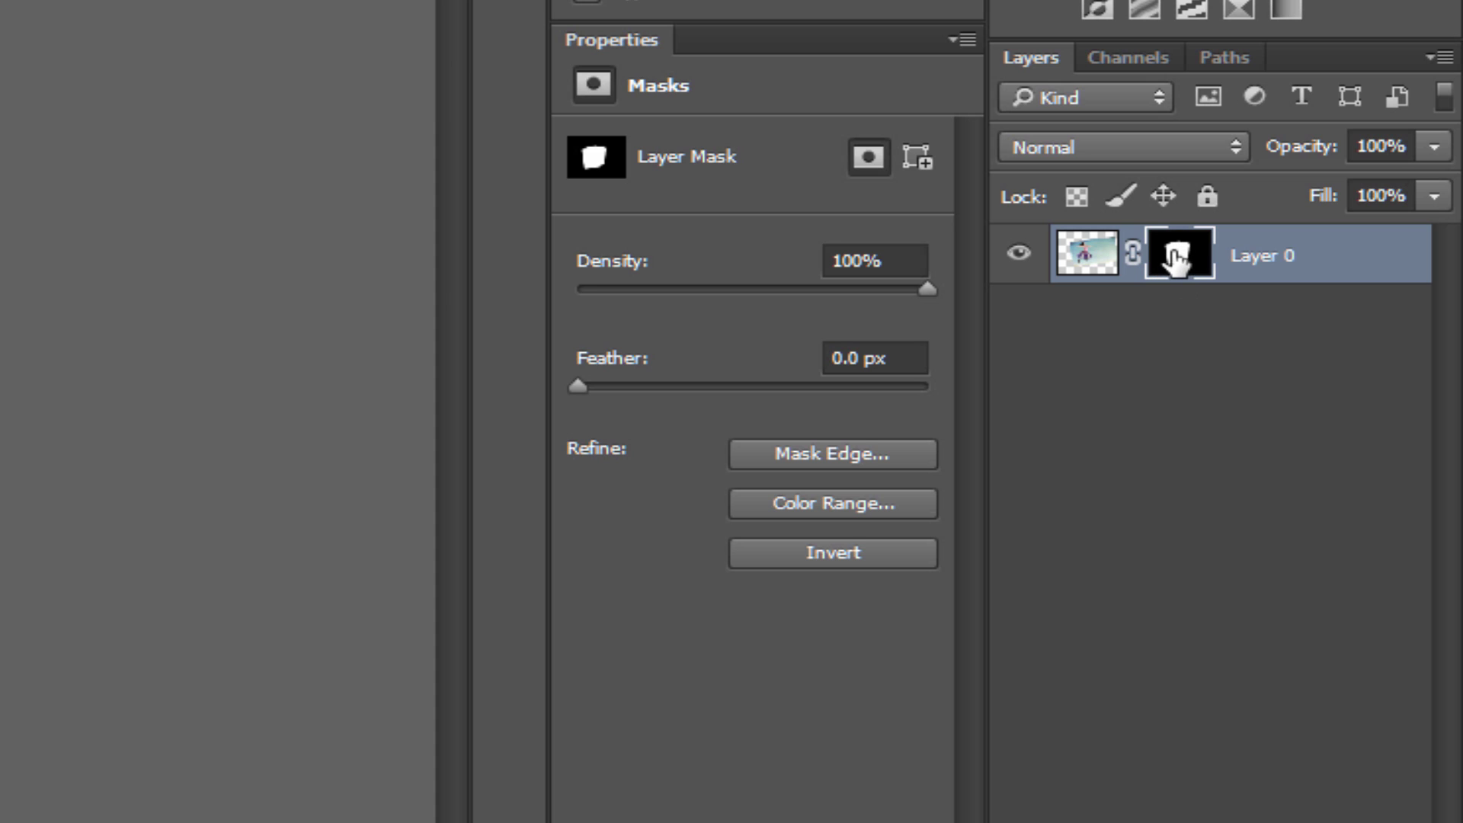
Target the image of Layer 0 rather than its mask, scale it proportionally to about 153% with Free Transform, and align it with the canvas's bottom edge
{"action": "left_click", "coordinate": [1081, 266]}
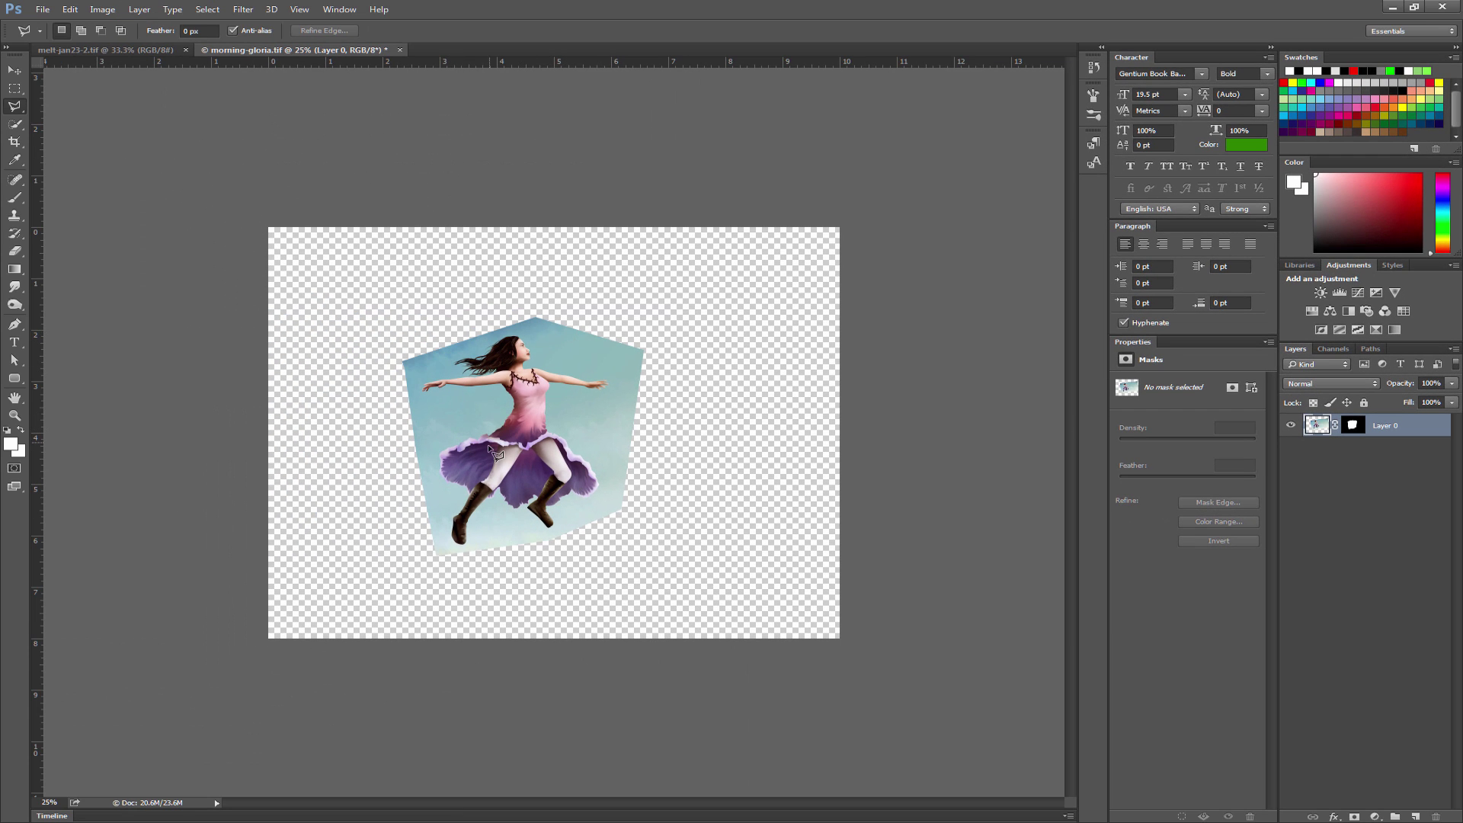
{"action": "left_click", "coordinate": [1353, 427]}
{"action": "left_click", "coordinate": [1317, 425]}
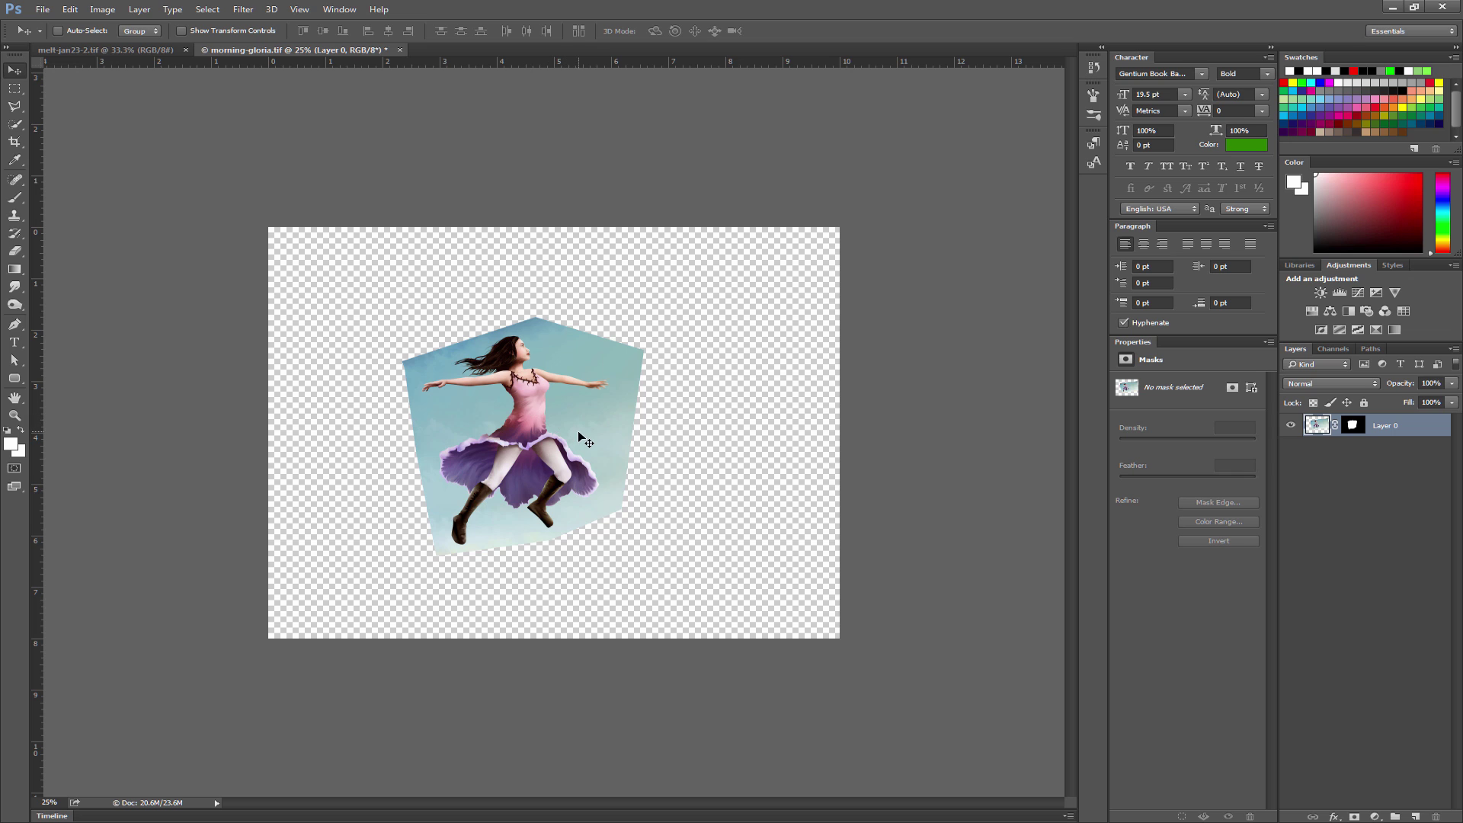
{"action": "key", "text": "ctrl+t"}
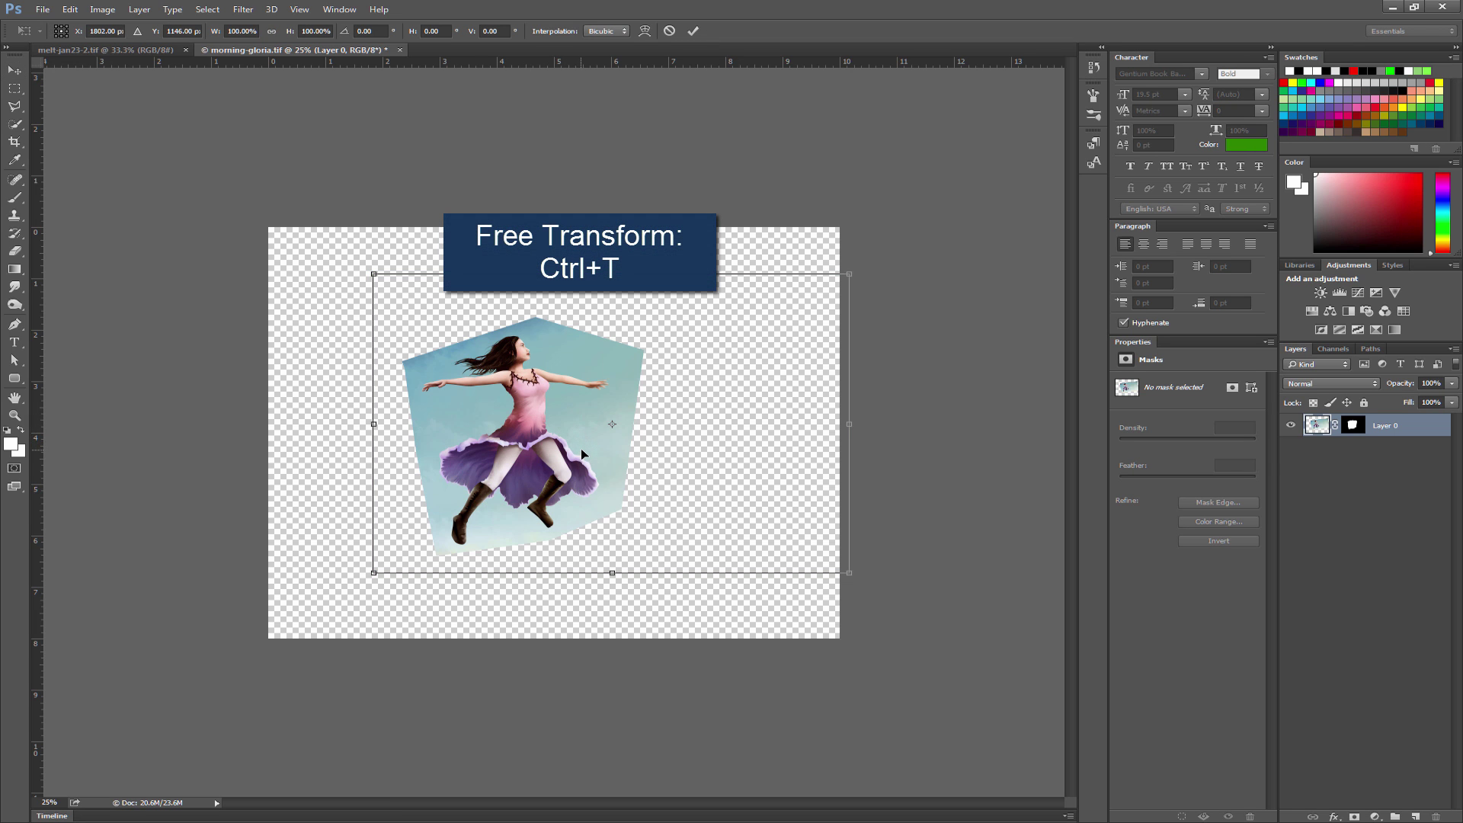
{"action": "left_click", "coordinate": [69, 9]}
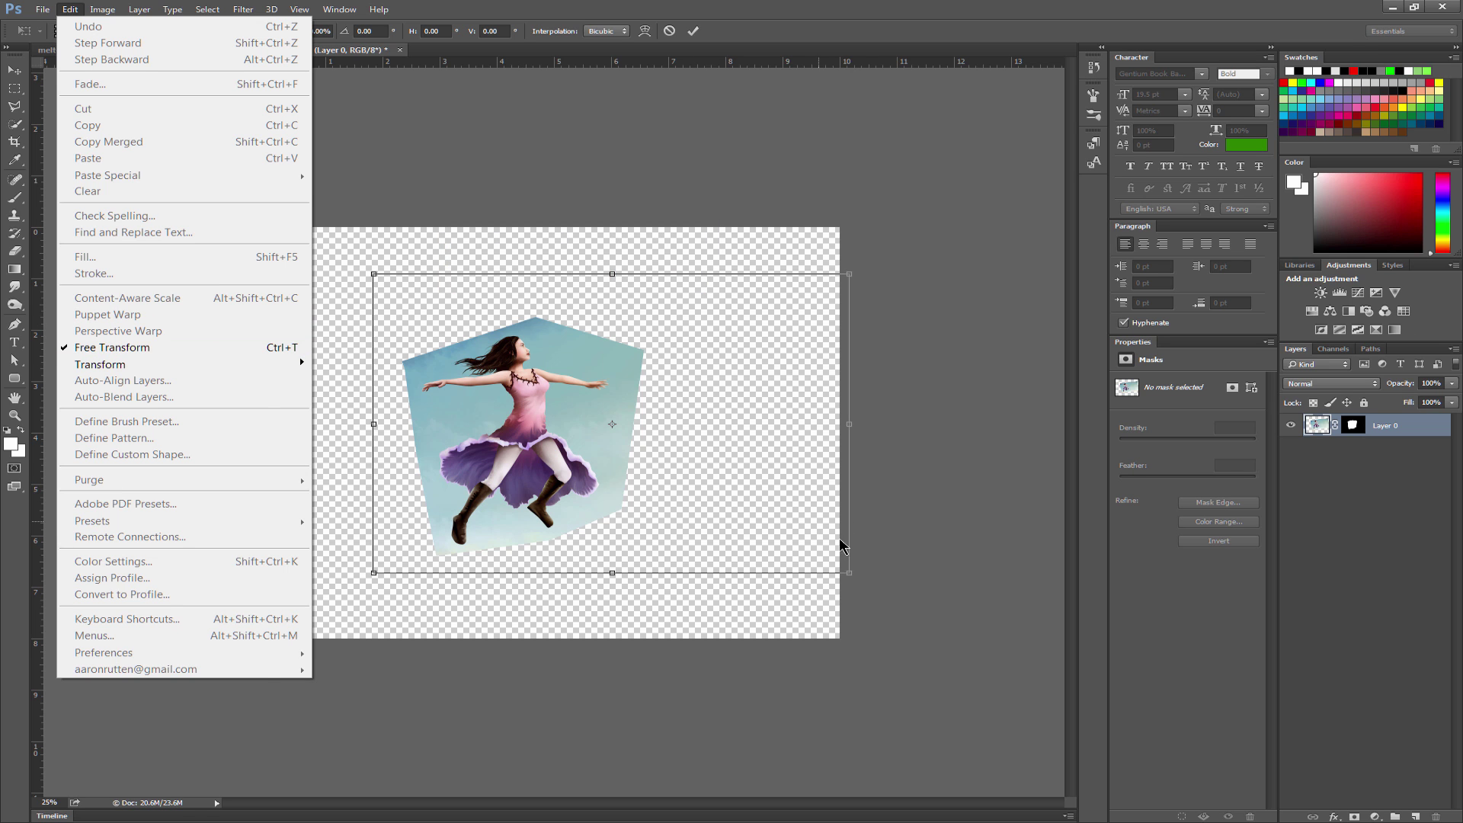
{"action": "left_click", "coordinate": [849, 570]}
{"action": "left_click_drag", "start_coordinate": [849, 573], "coordinate": [1097, 728]}
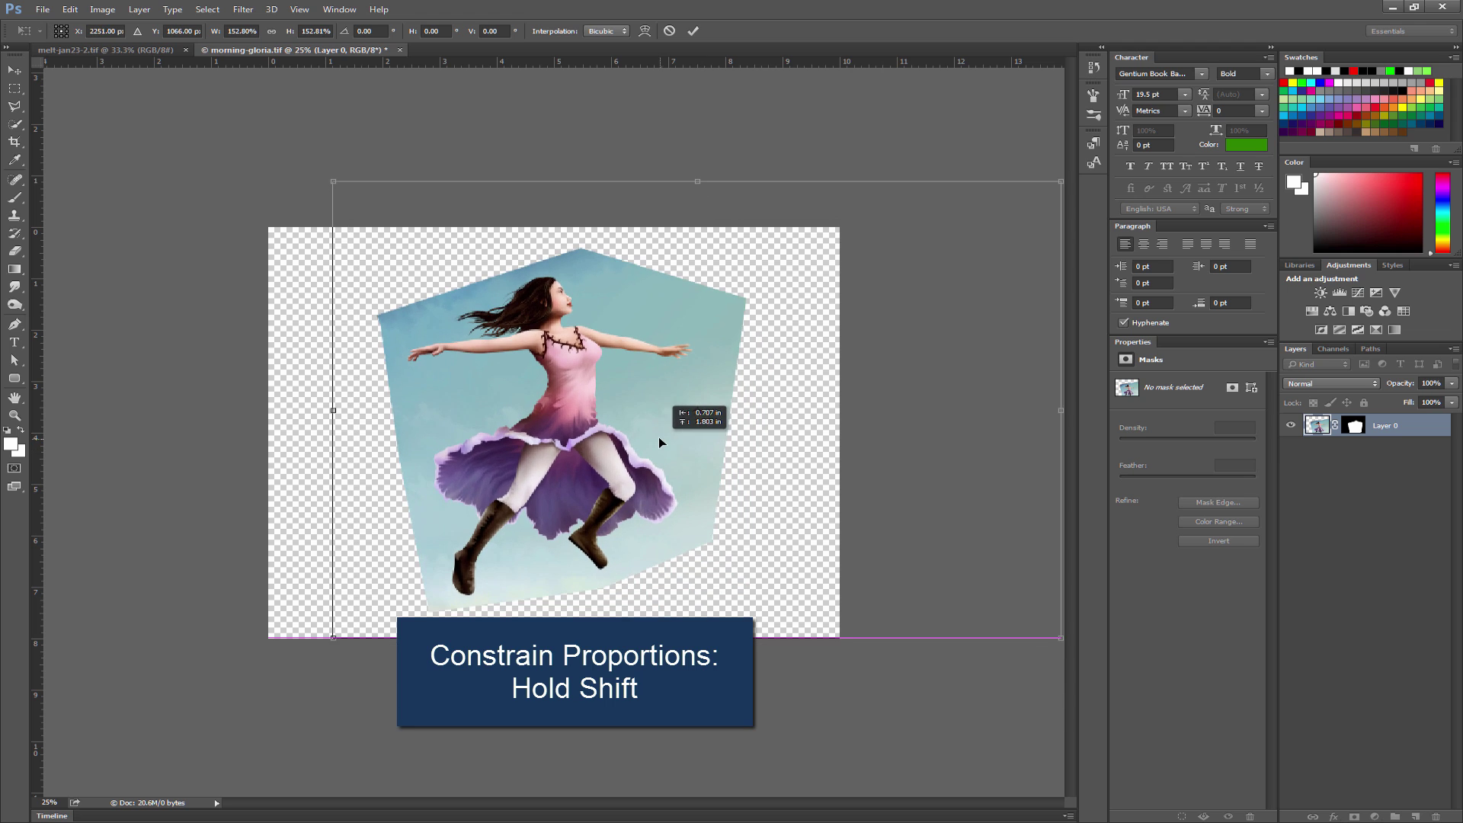
{"action": "left_click", "coordinate": [693, 30]}
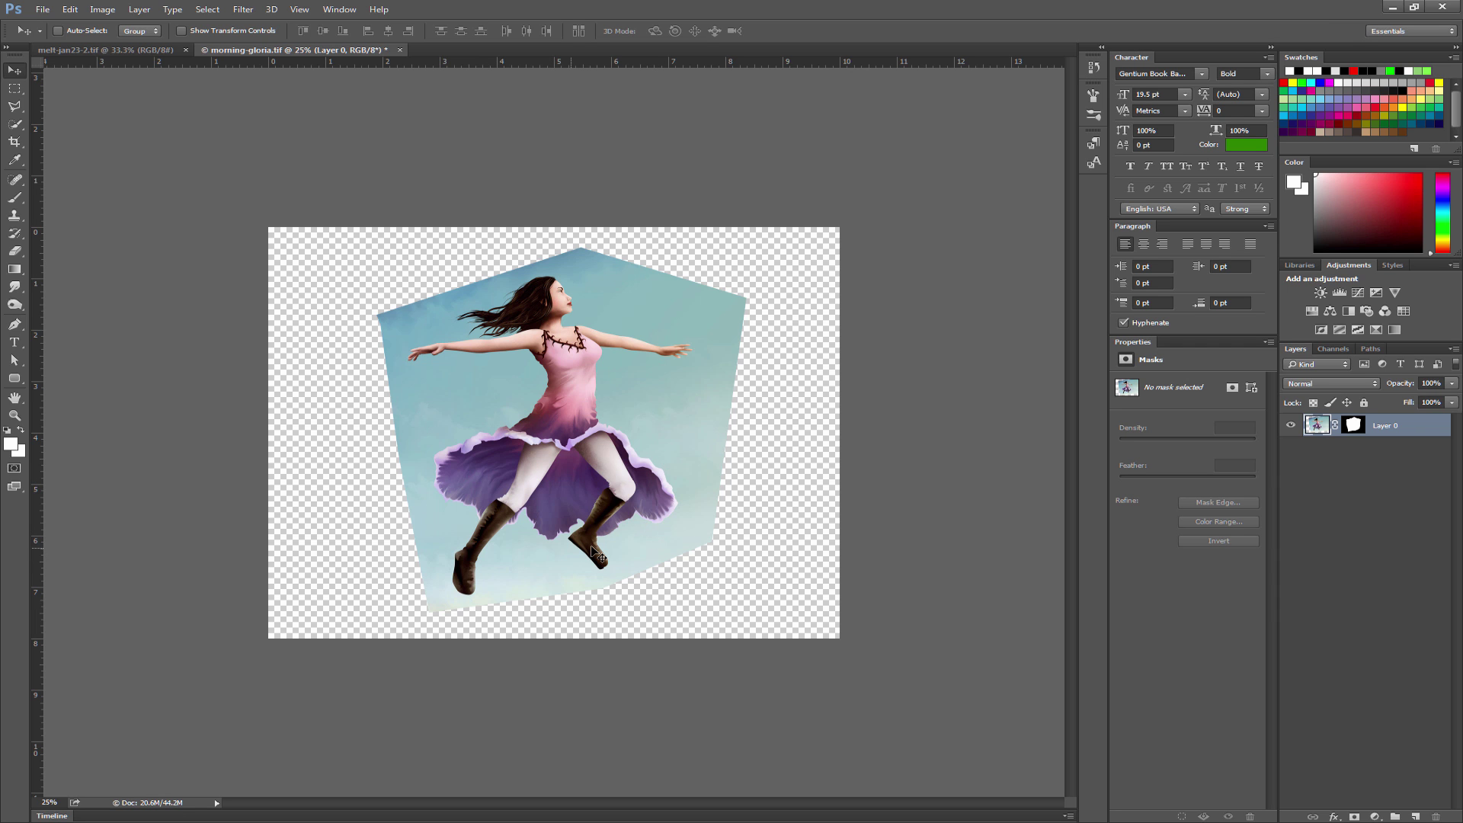
Examine the enlarged figure up close for image quality and return to the full canvas view
{"action": "left_click", "coordinate": [15, 416]}
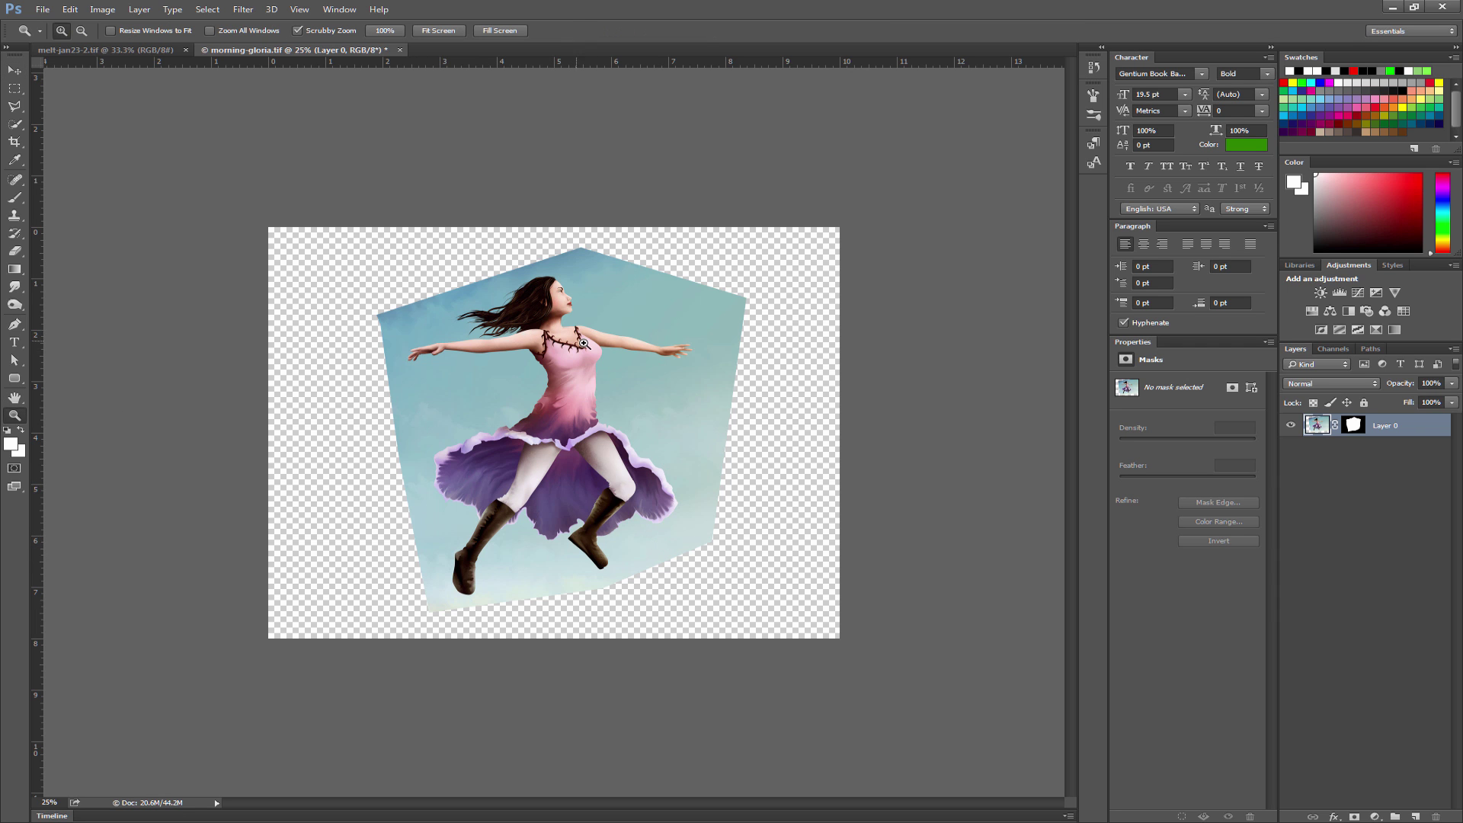
{"action": "left_click", "coordinate": [587, 344]}
{"action": "left_click", "coordinate": [599, 346]}
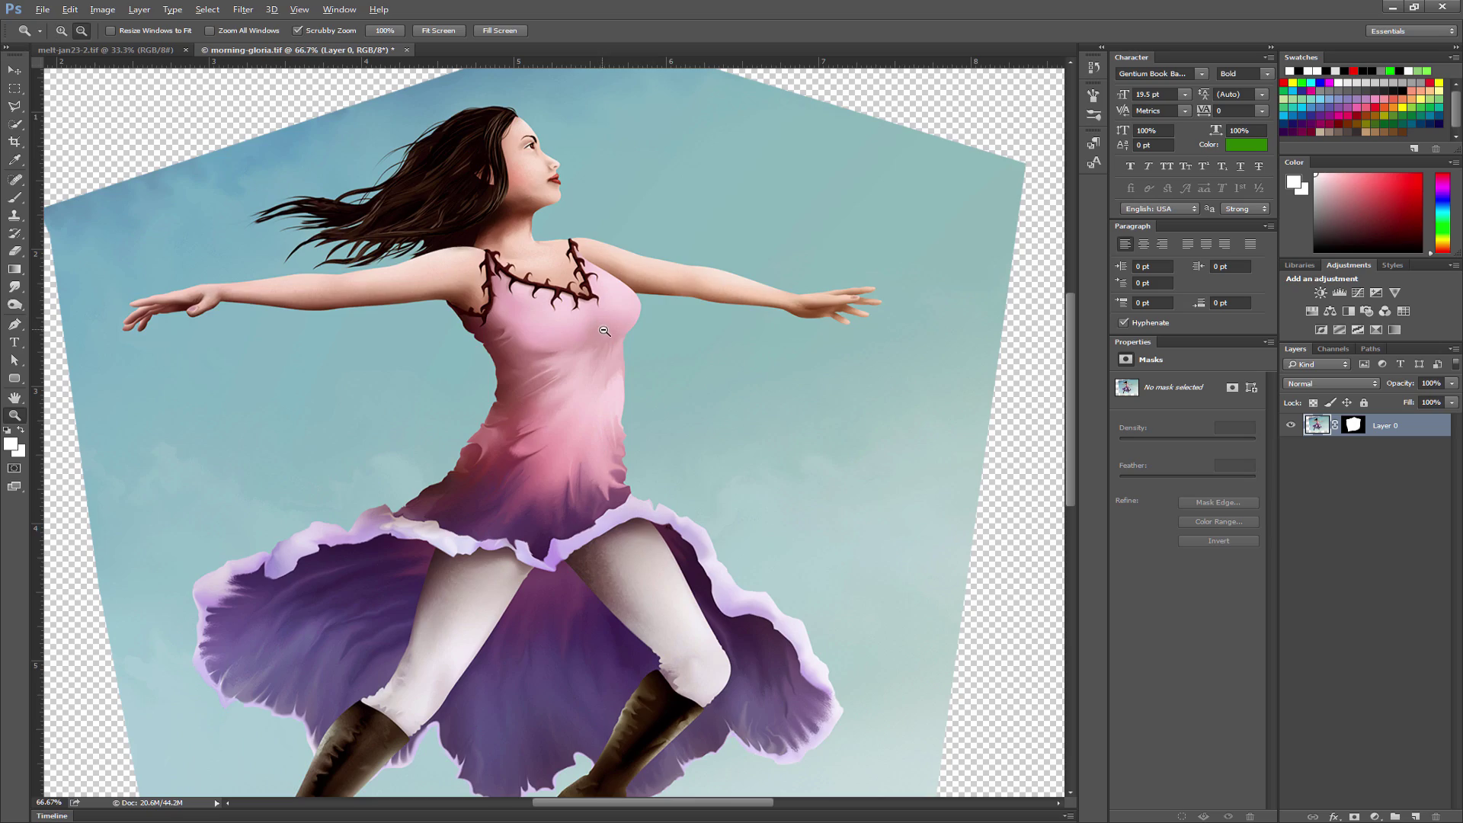
{"action": "left_click", "coordinate": [609, 350], "text": "alt"}
{"action": "left_click", "coordinate": [615, 357], "text": "alt"}
{"action": "left_click", "coordinate": [615, 357], "text": "alt"}
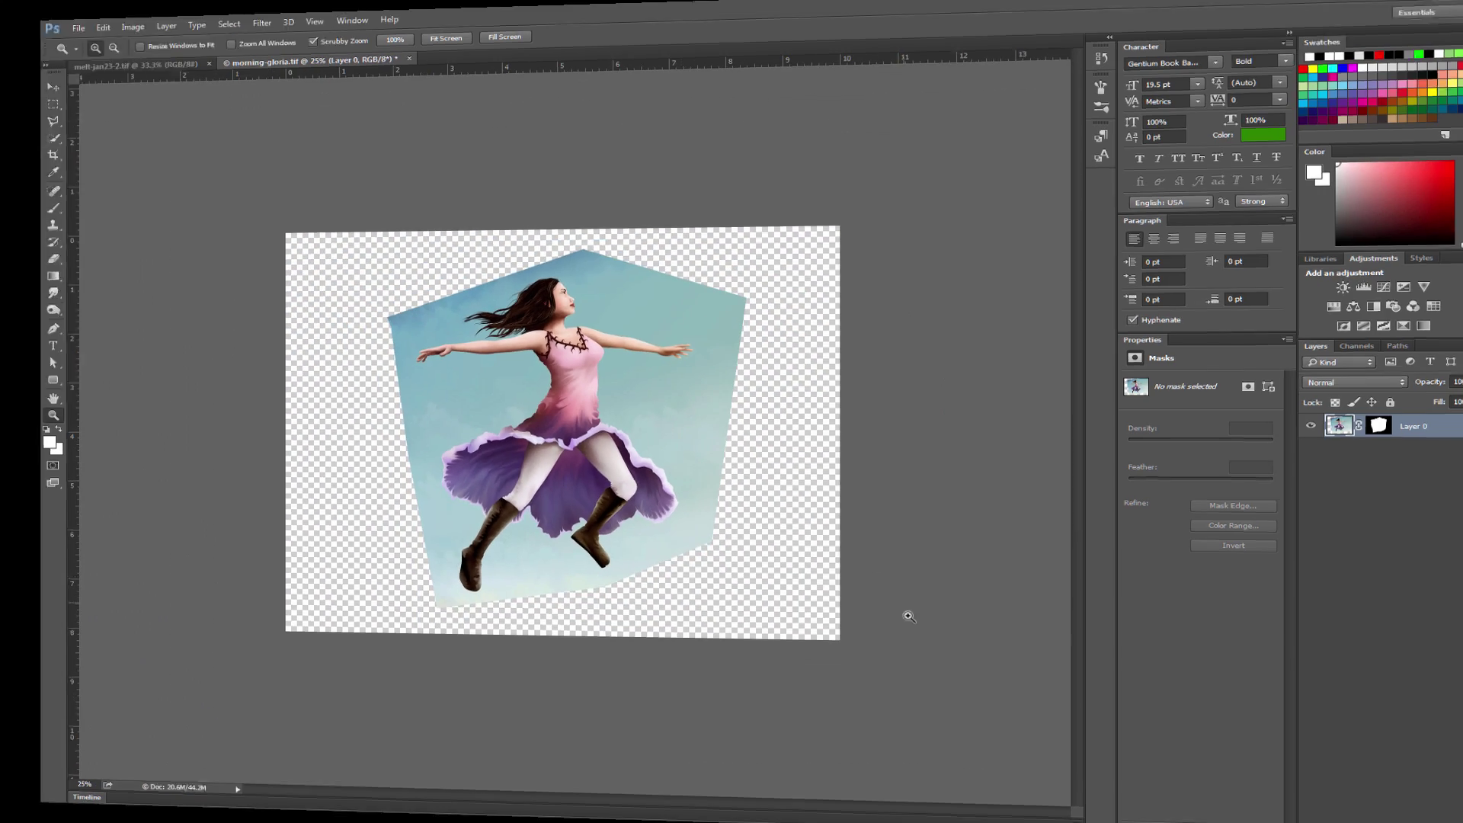